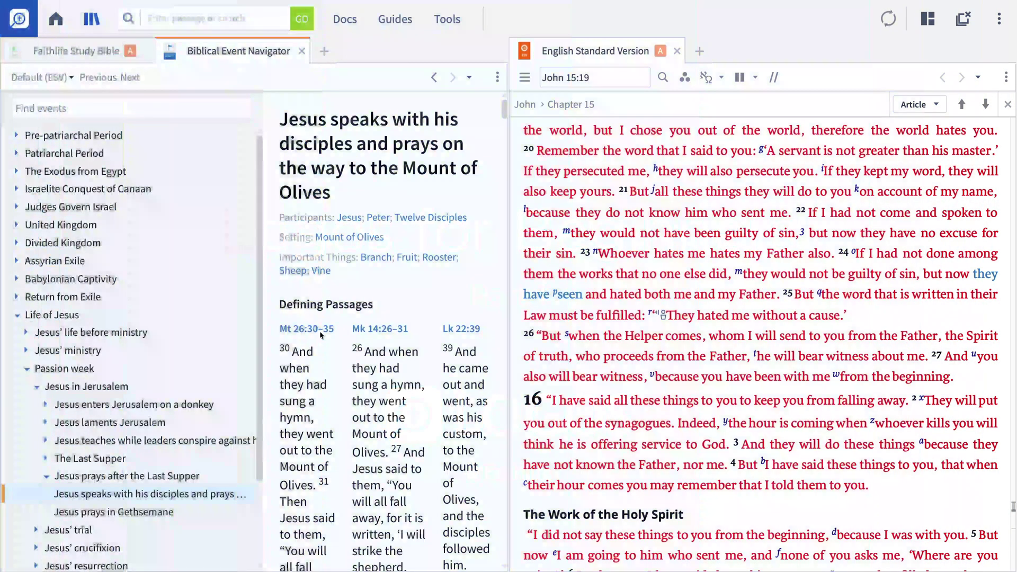
# Open the Factbook and look up the Vineyard topic, replacing God: Trinity
pyautogui.click(448, 20)
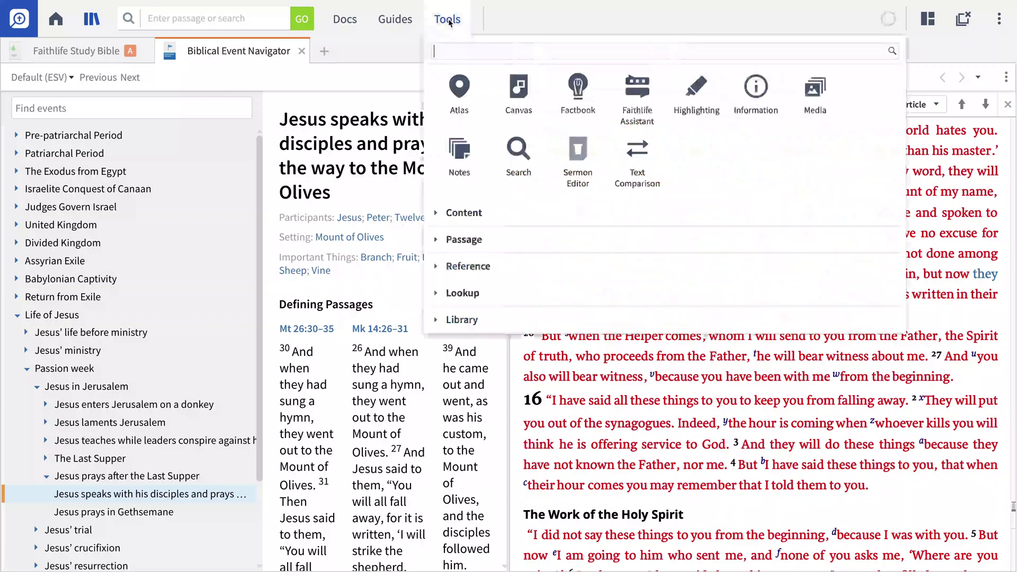
pyautogui.click(569, 84)
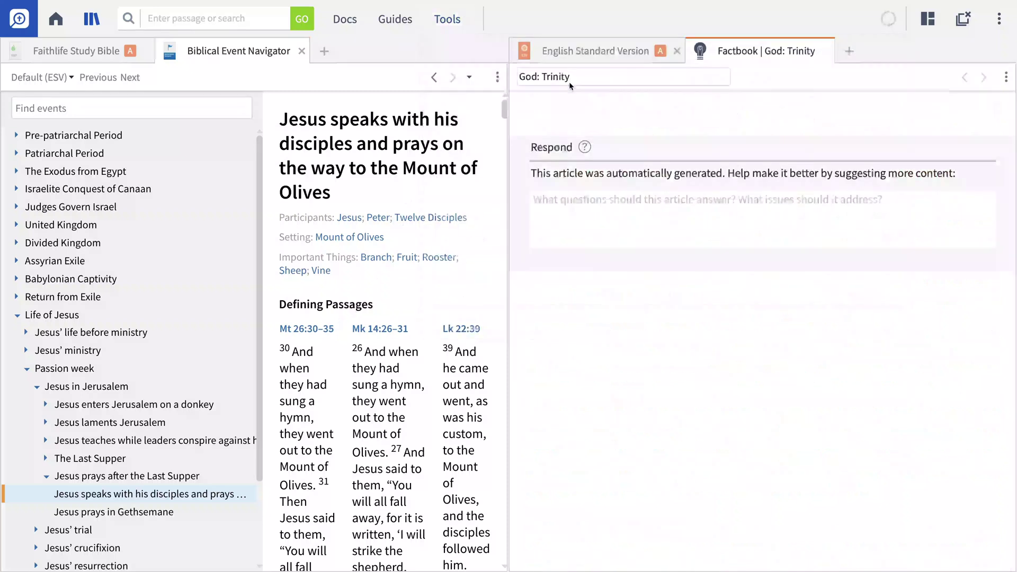
pyautogui.click(571, 79)
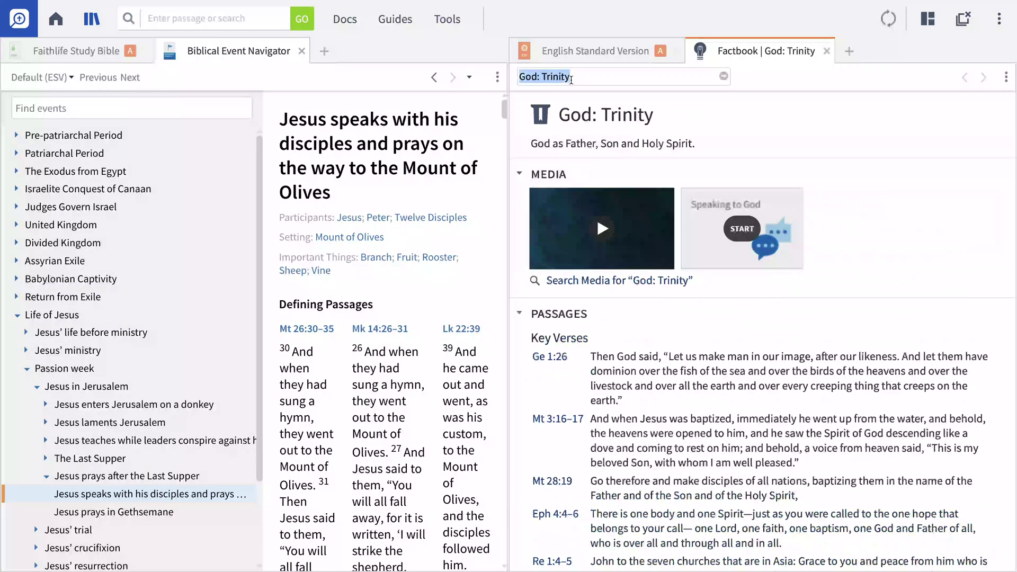
pyautogui.write('vineyard')
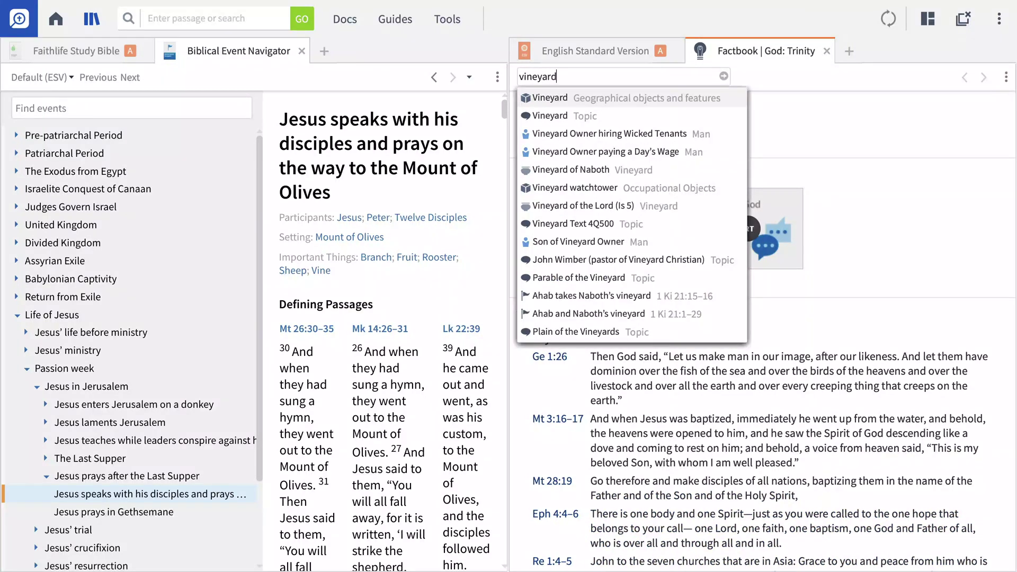
pyautogui.click(577, 96)
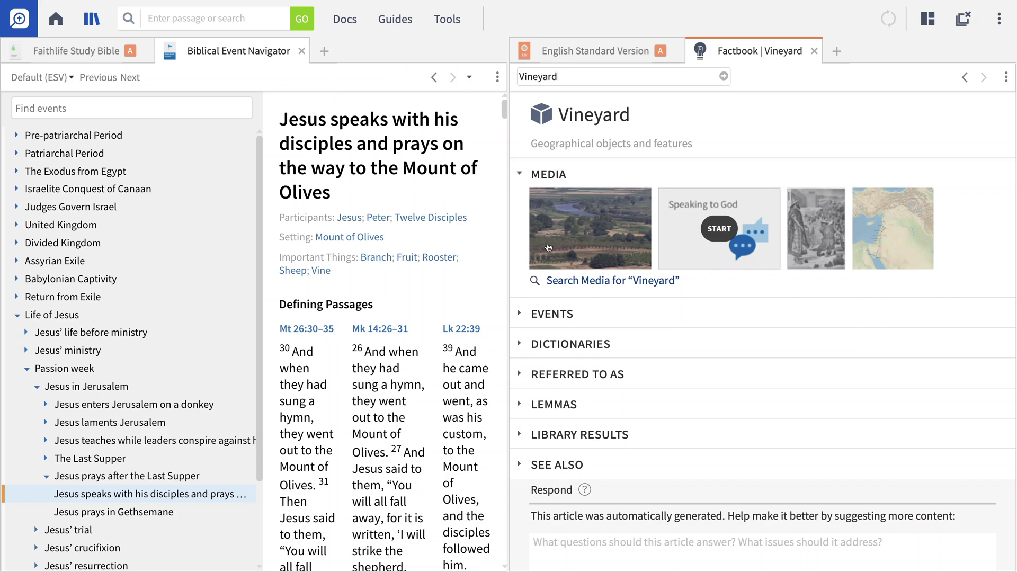
# Open the Lexham Bible Dictionary's 'Vines and Viticulture' article from Vineyard's dictionary results
pyautogui.click(520, 344)
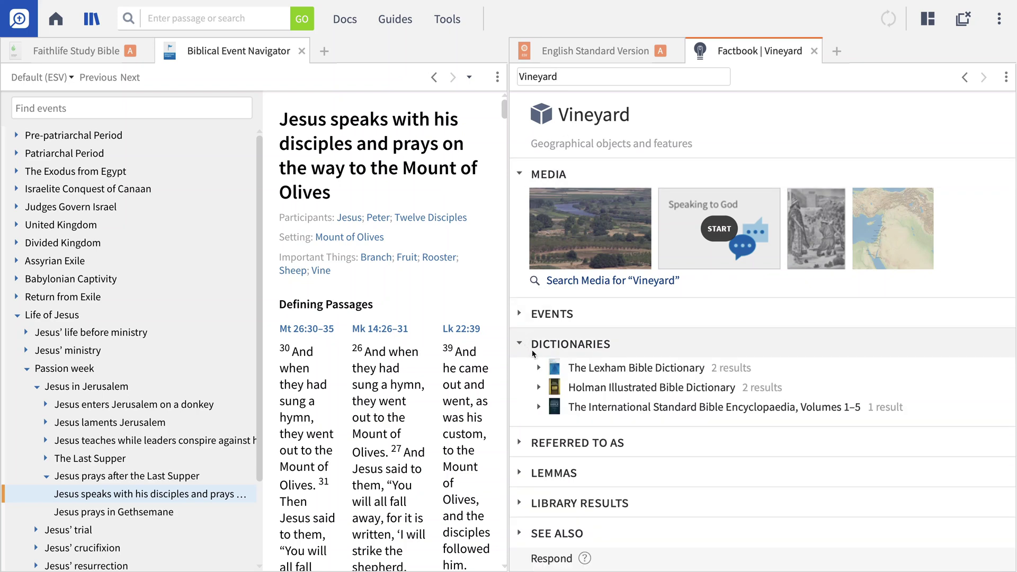
pyautogui.click(540, 369)
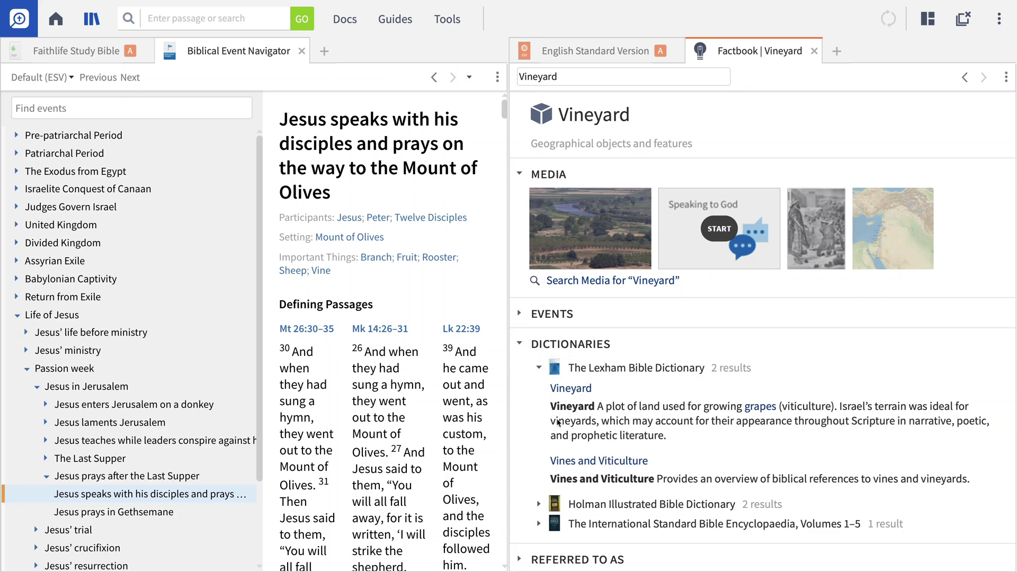
pyautogui.click(571, 463)
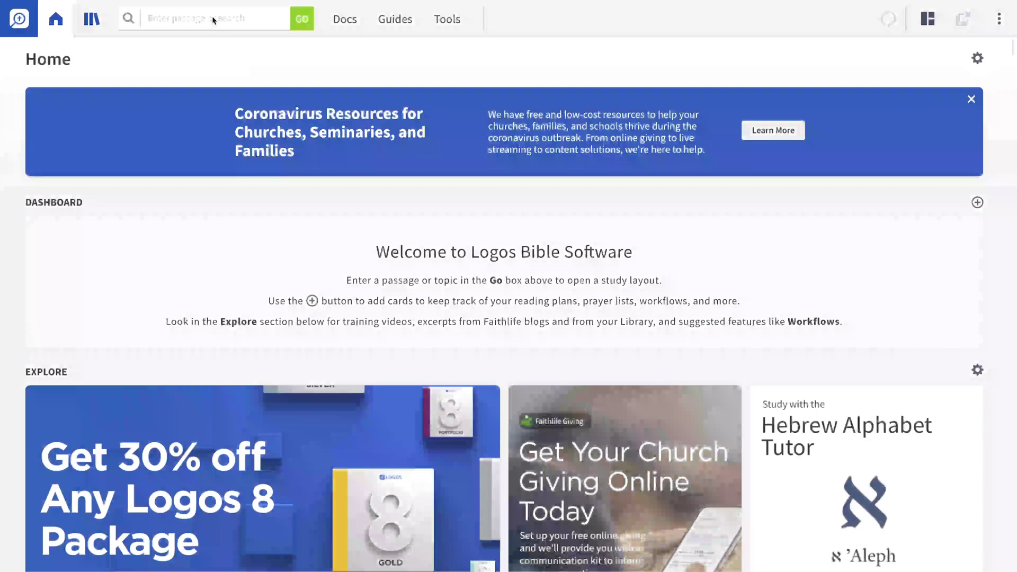
# Go to John 15 in the NIV by entering 'jn 15' in the Go box
pyautogui.click(212, 20)
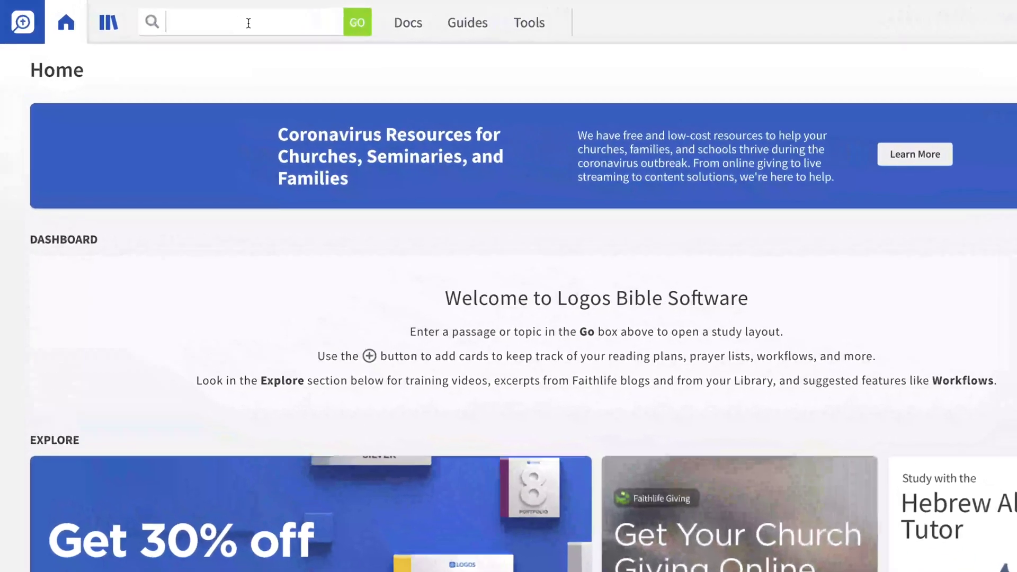
pyautogui.write('jn 15')
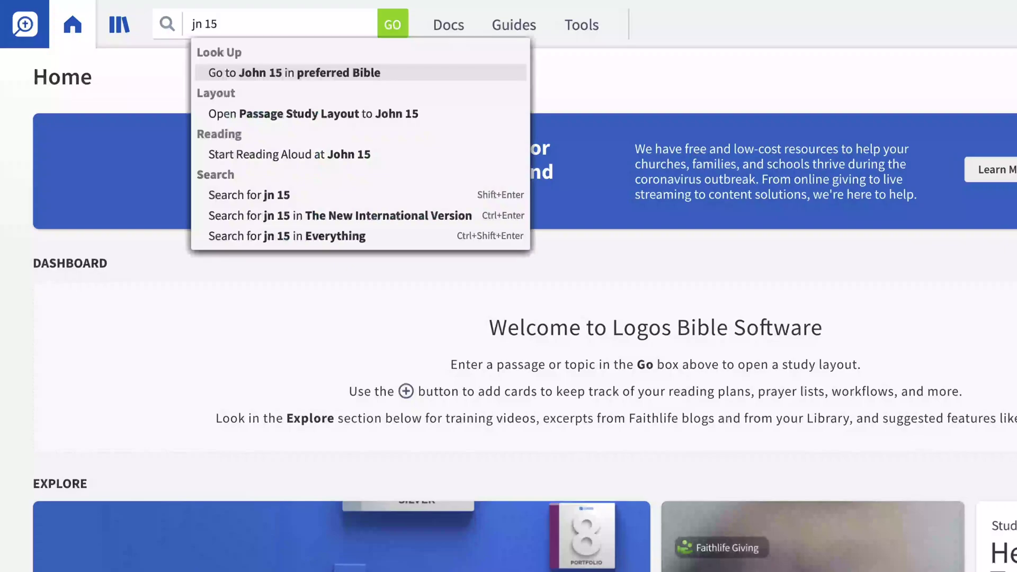
pyautogui.press('Return')
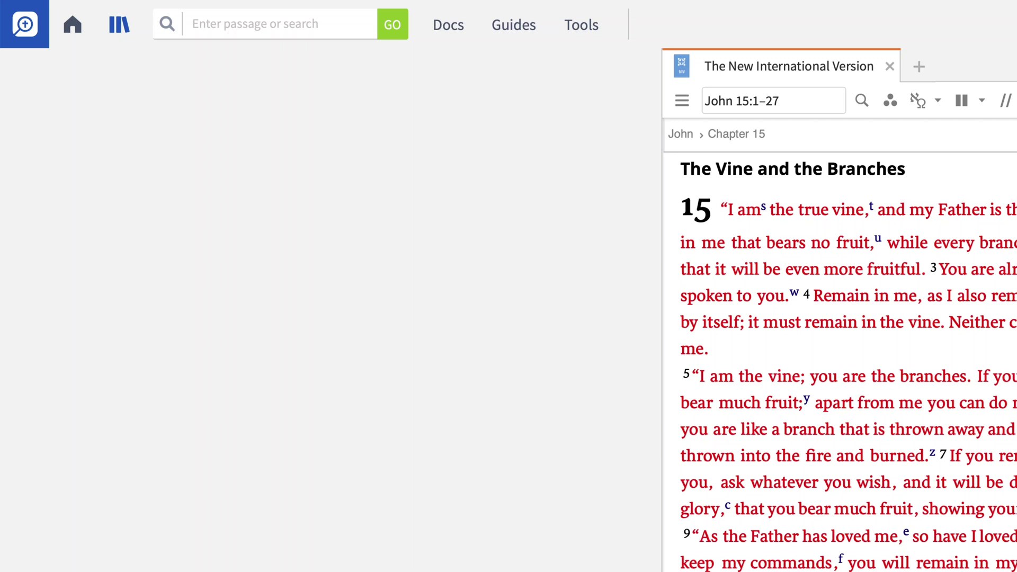
pyautogui.click(193, 24)
# Run 'open esv' to open the English Standard Version at John 15
pyautogui.write('open esv')
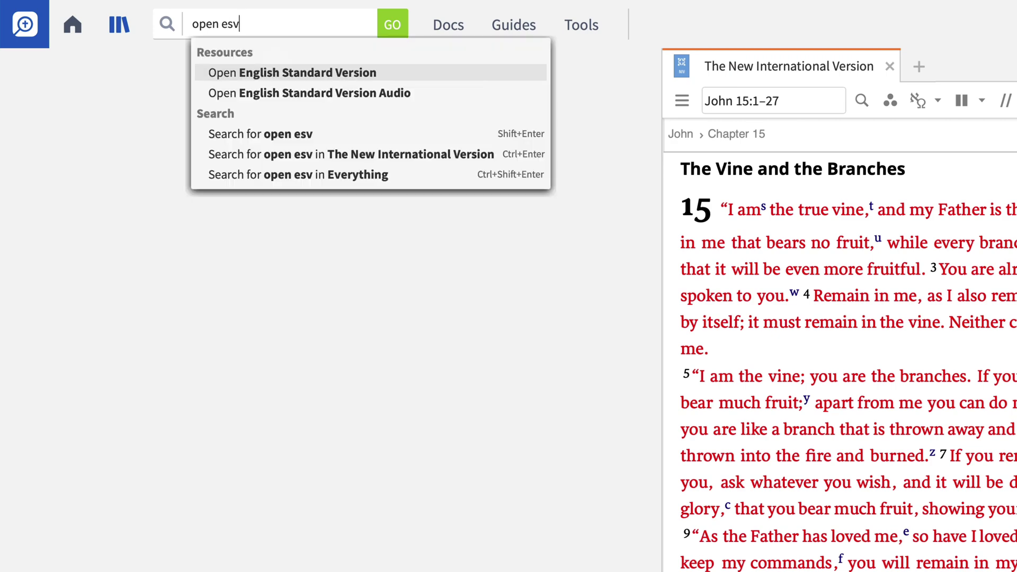
pyautogui.press('Return')
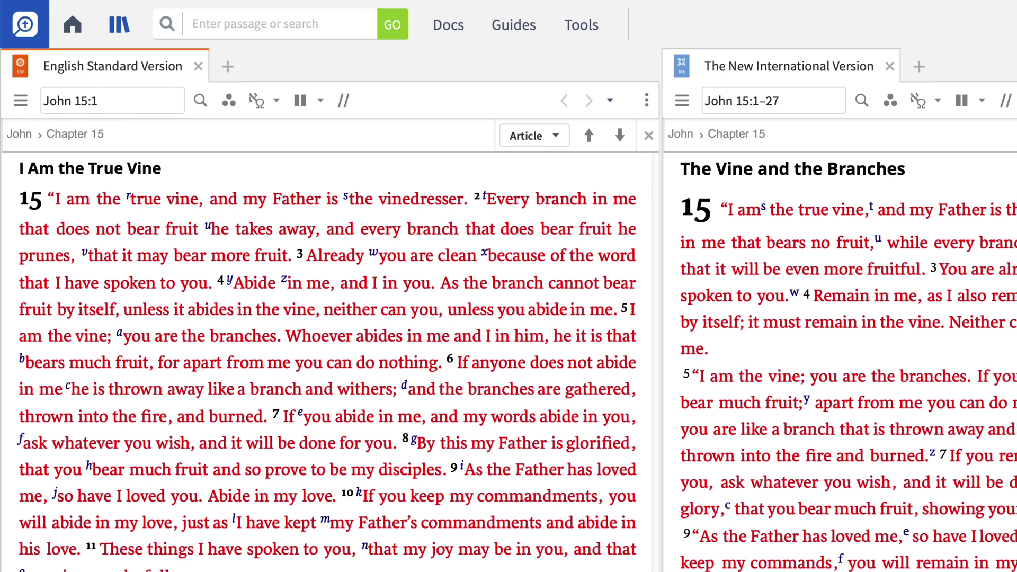
# Run 'open kjv to jn 15' to add a King James Version tab at John 15
pyautogui.click(273, 25)
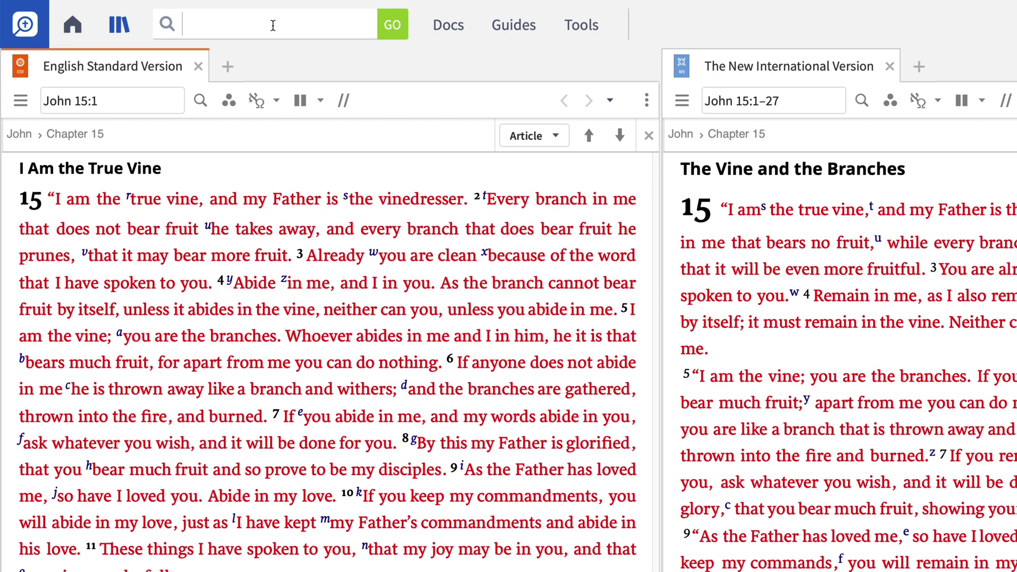
pyautogui.write('open kjv to jn 15')
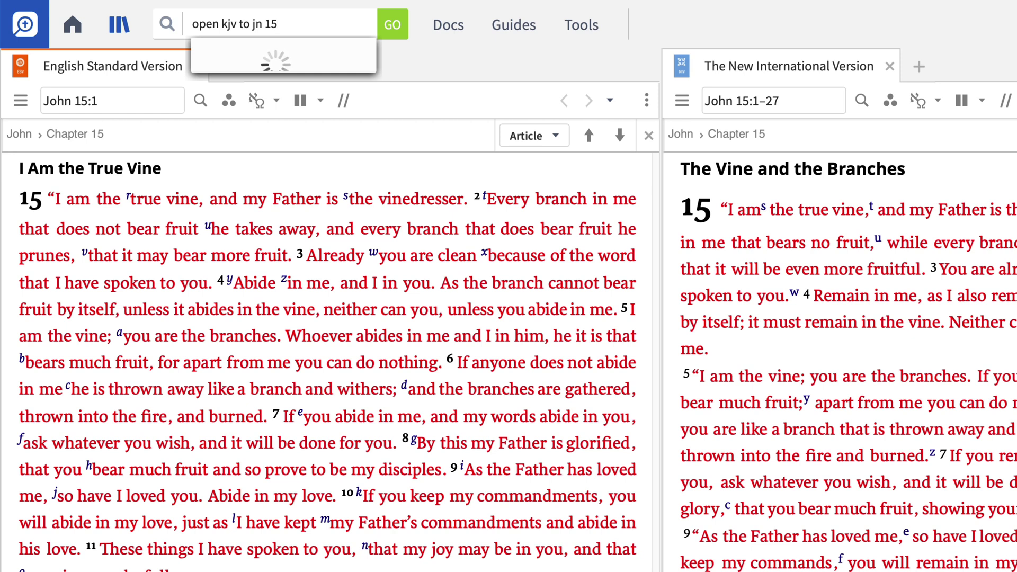
pyautogui.press('Return')
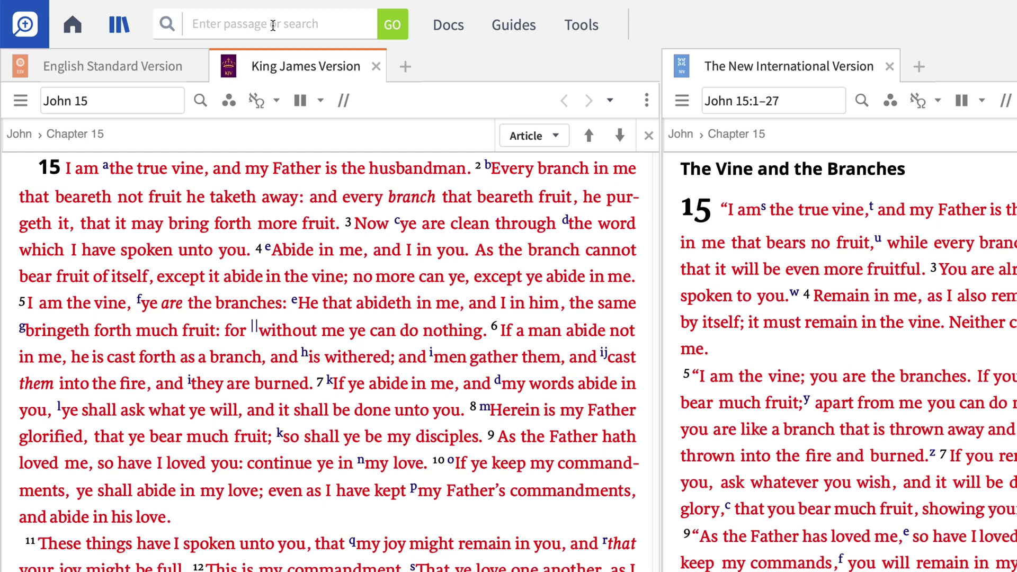
# Run 'set preferred bible to esv' to make the English Standard Version preferred
pyautogui.click(273, 25)
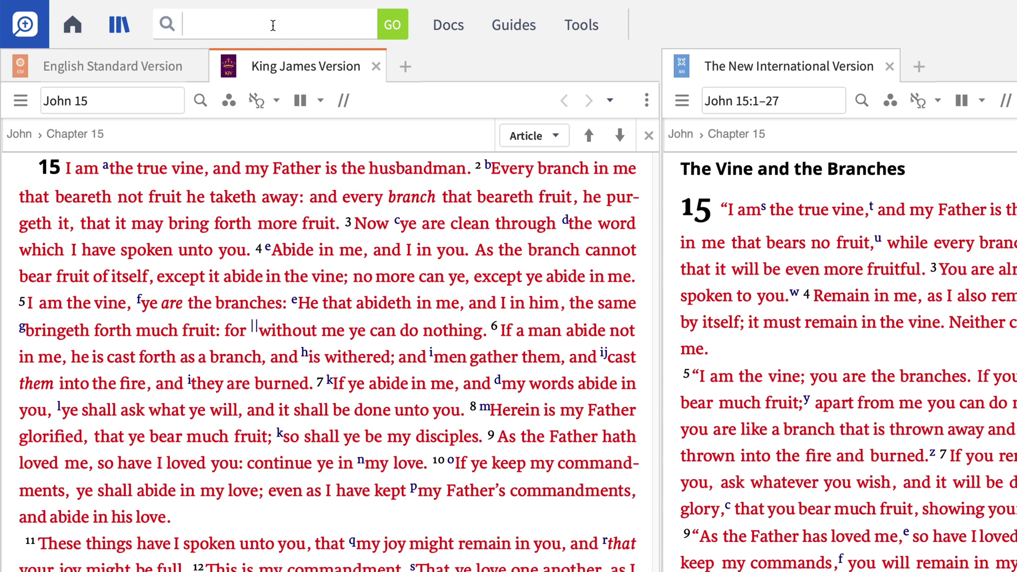
pyautogui.write('set prefer')
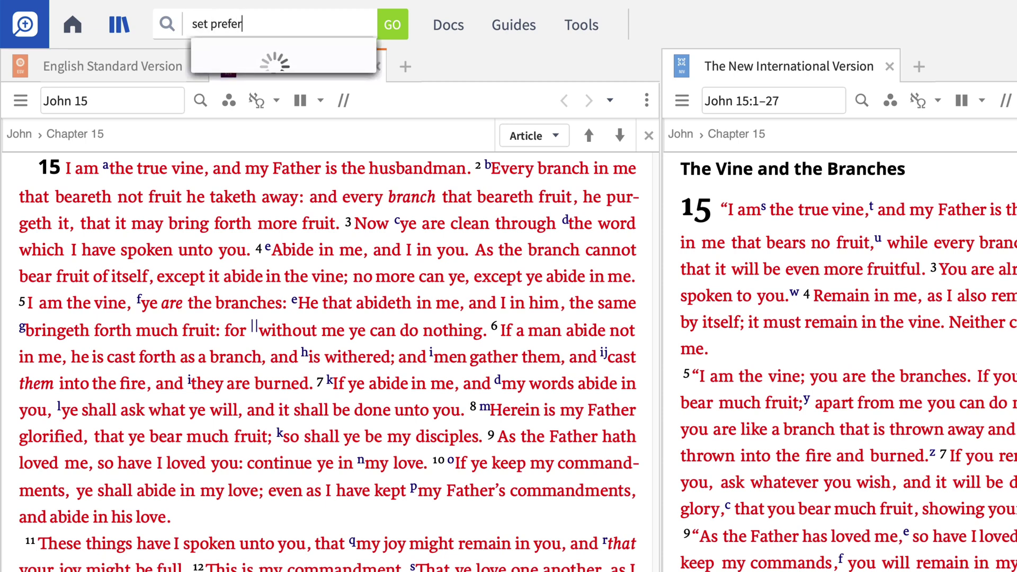
pyautogui.write('red bible to esv')
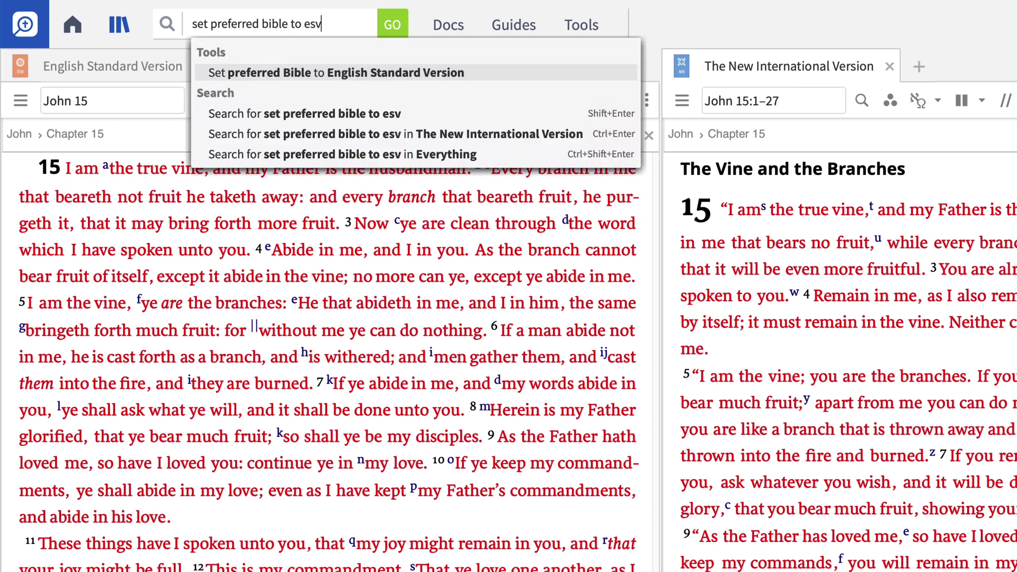
pyautogui.press('Return')
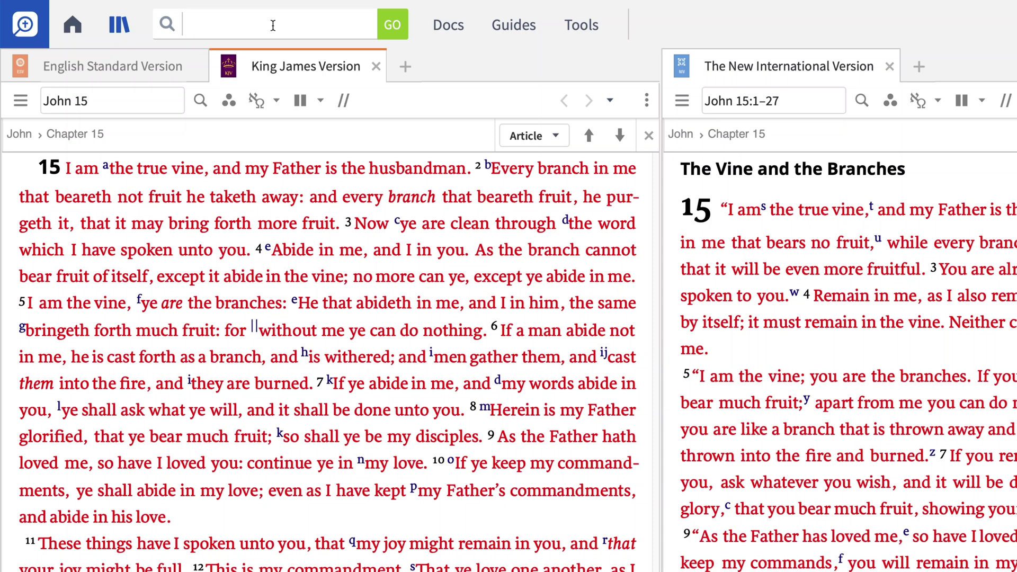
# Open Program Settings from the three-dot menu and scroll through its options
pyautogui.write('program se')
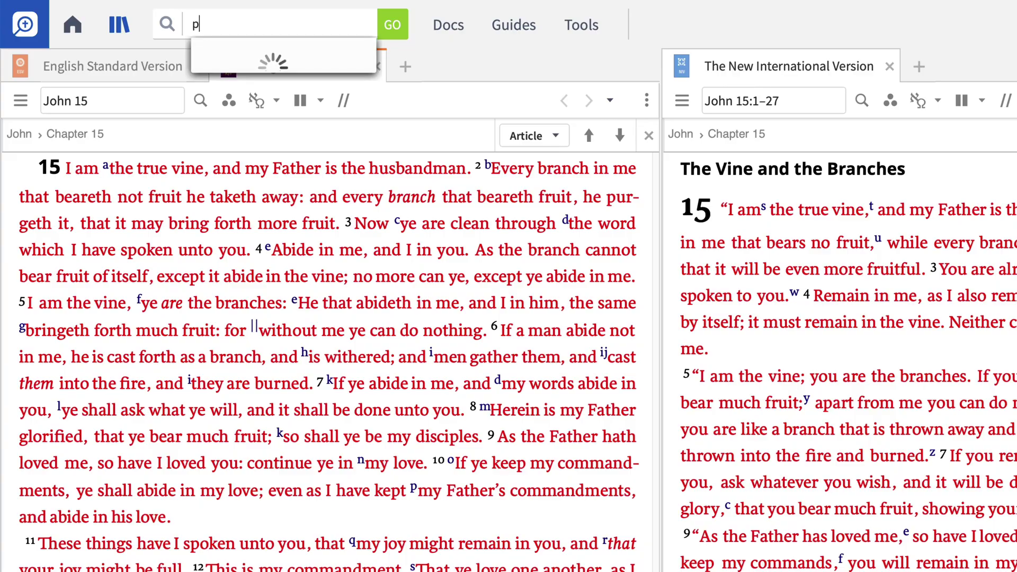
pyautogui.write('ttings')
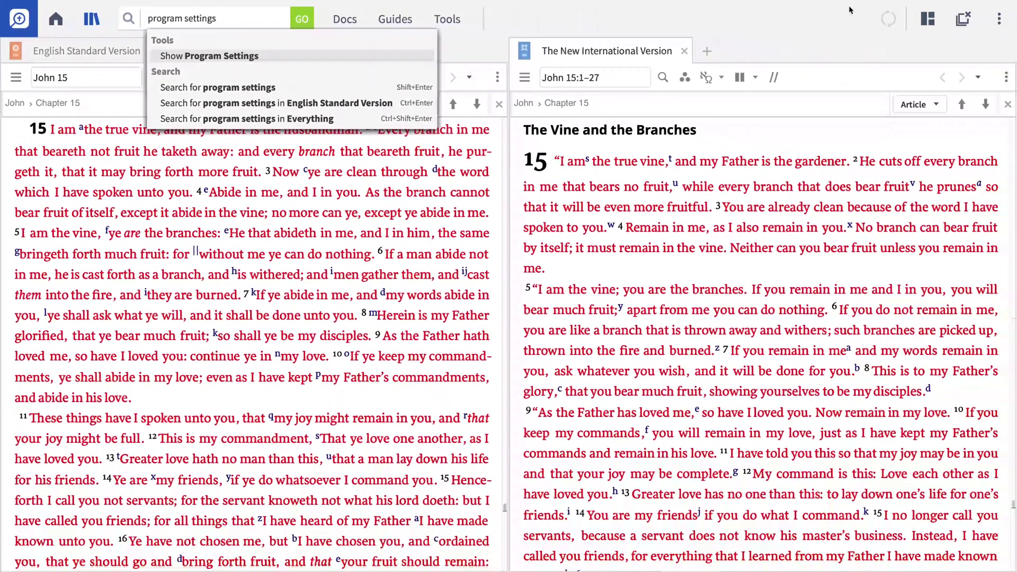
pyautogui.click(1003, 23)
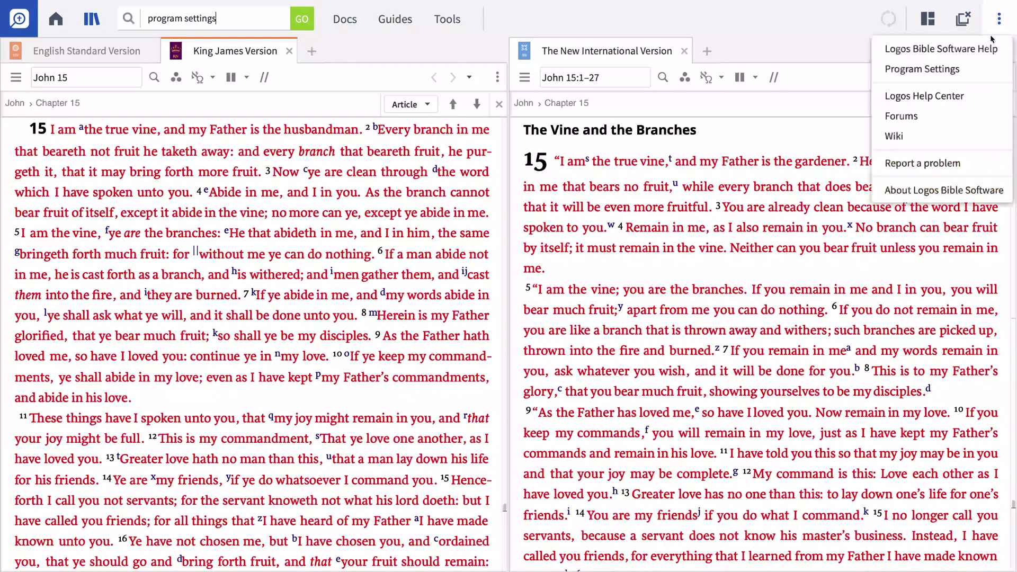
pyautogui.click(952, 70)
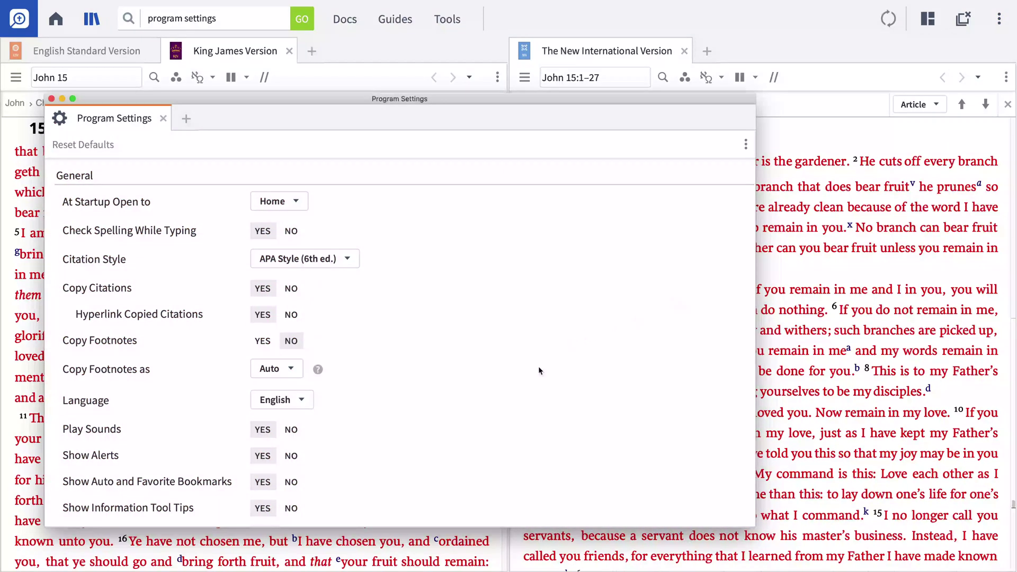
pyautogui.scroll(-5, 536, 367)
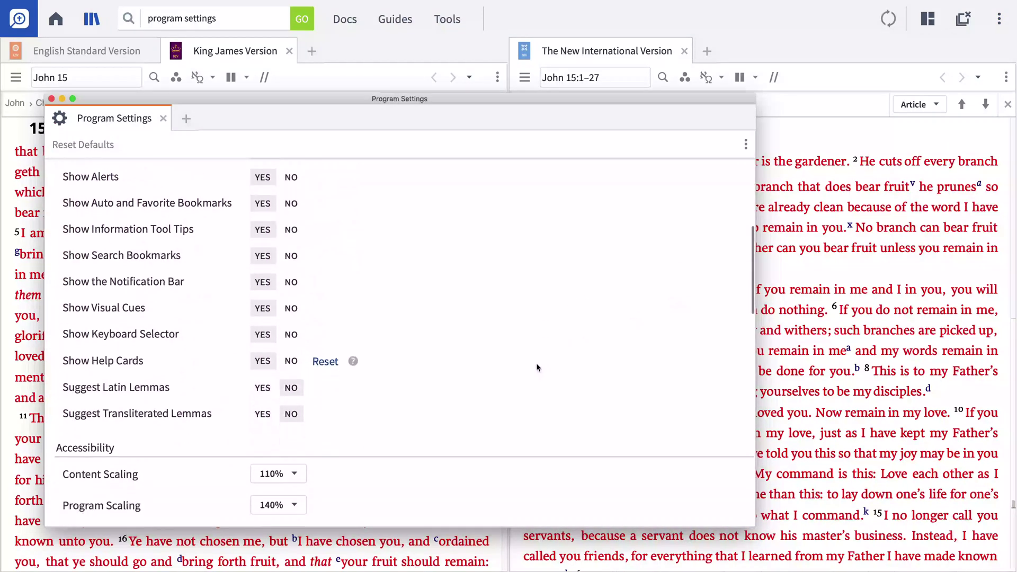
pyautogui.scroll(-6, 537, 367)
pyautogui.scroll(-5, 536, 364)
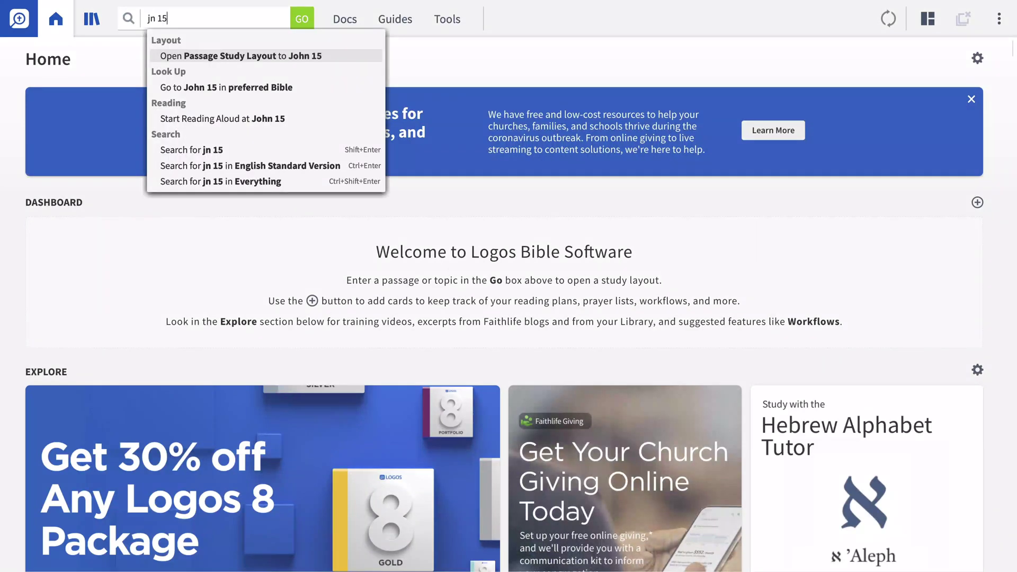
# Reopen John 15 in the ESV and search the Library for 'faithlife study bible'
pyautogui.press('Down')
pyautogui.press('Return')
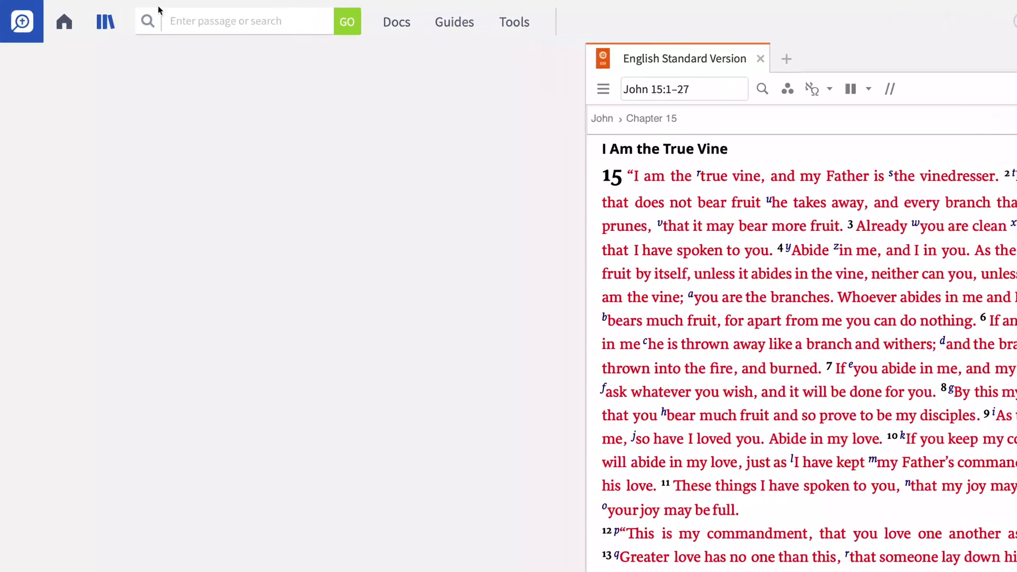
pyautogui.click(105, 20)
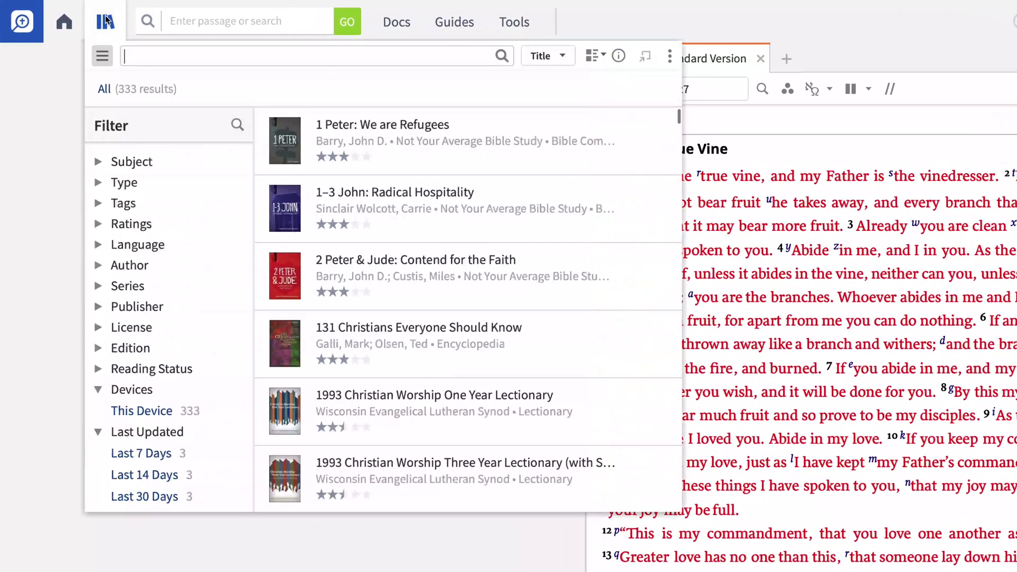
pyautogui.write('faithlife study bible')
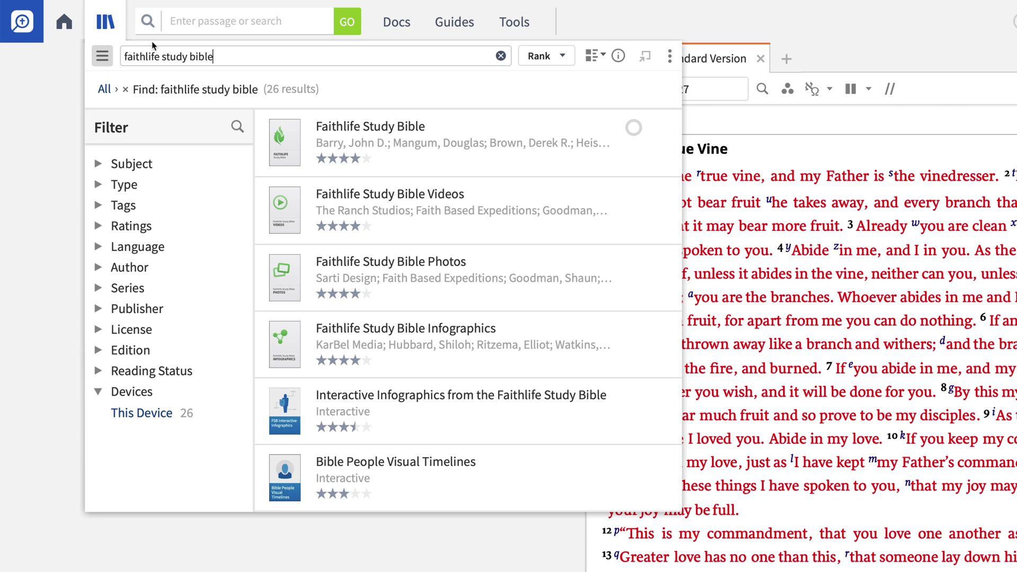
# Open the Faithlife Study Bible and put it and the ESV panel in link set A
pyautogui.click(355, 126)
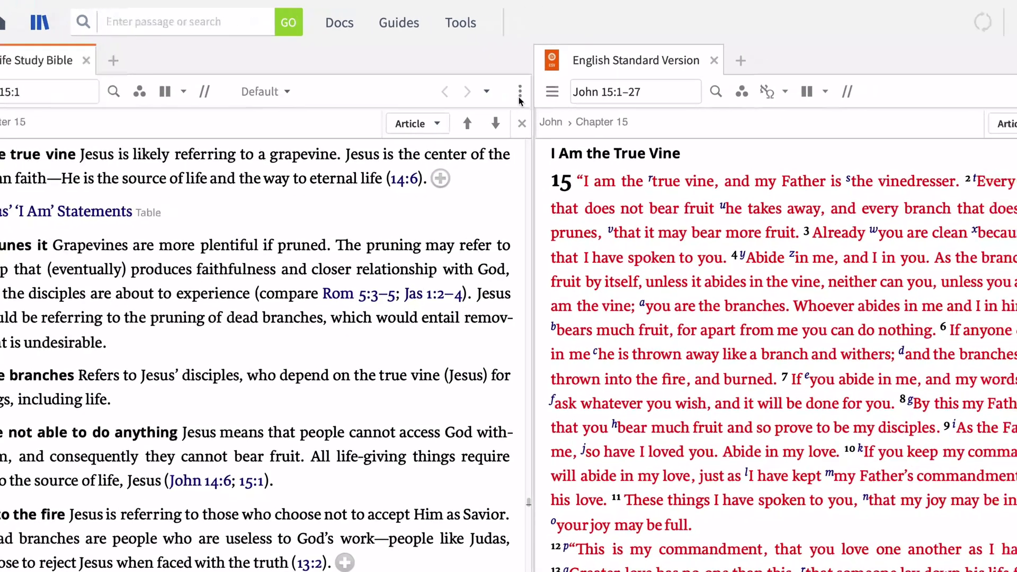
pyautogui.click(520, 94)
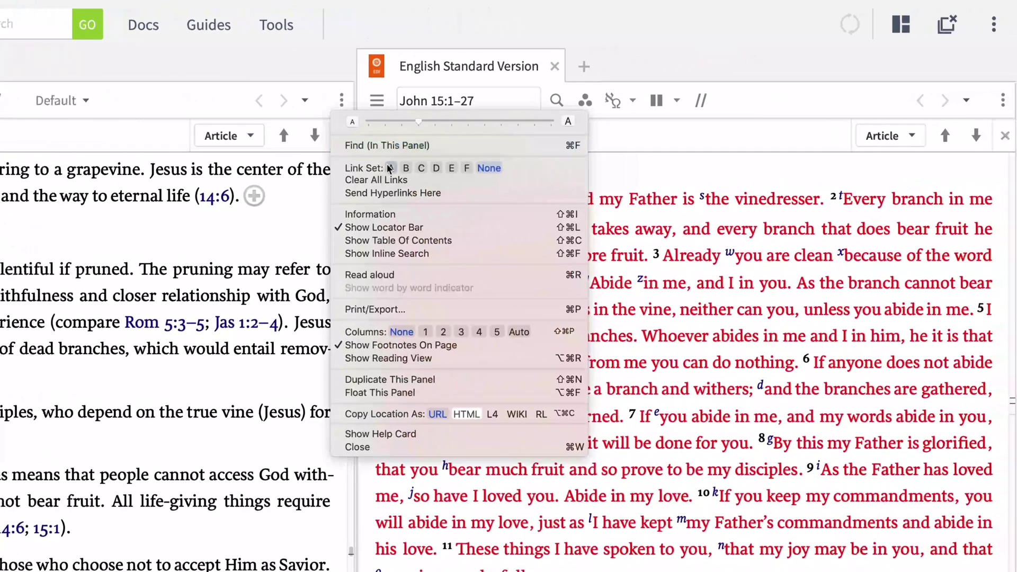
pyautogui.click(388, 167)
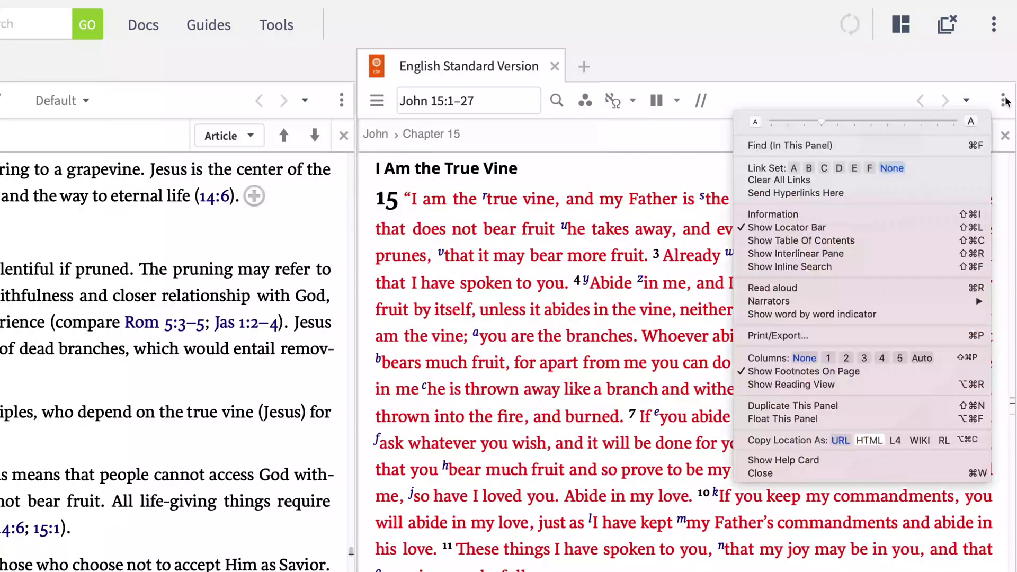
pyautogui.click(794, 170)
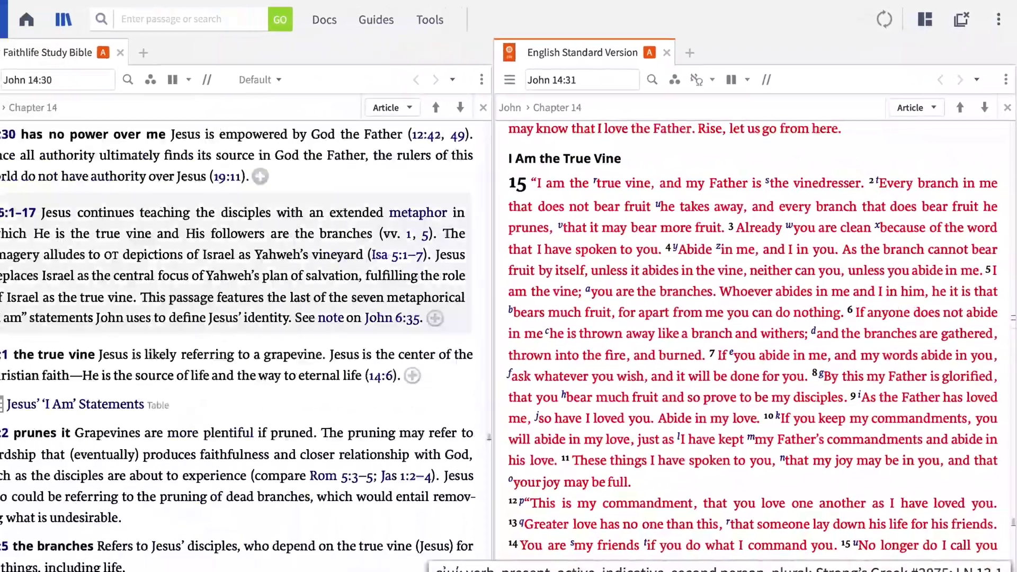
# Scroll the ESV panel down to John 15:19, with the linked study bible following
pyautogui.scroll(-5, 758, 339)
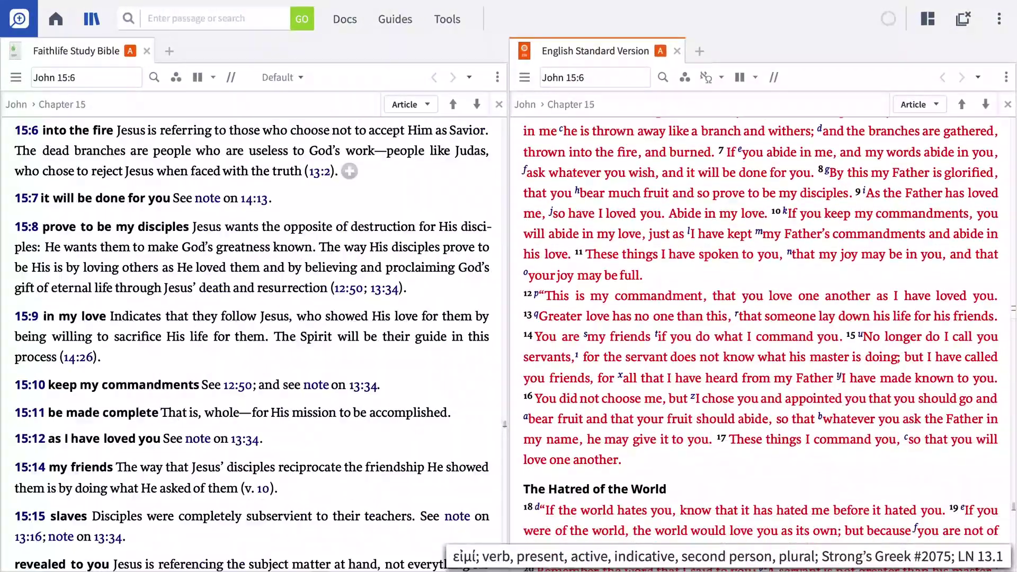
pyautogui.scroll(-3, 758, 339)
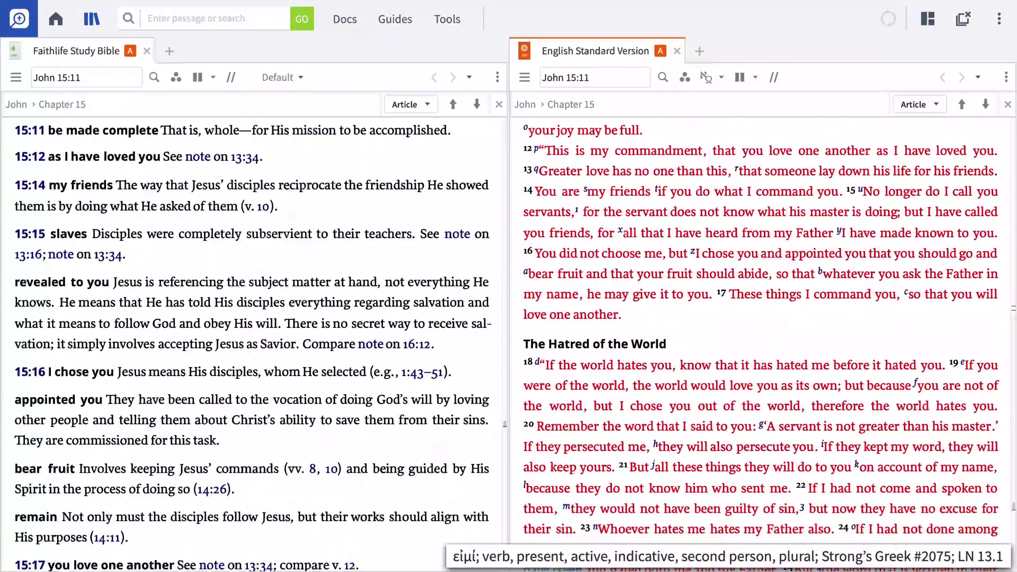
pyautogui.scroll(-5, 757, 339)
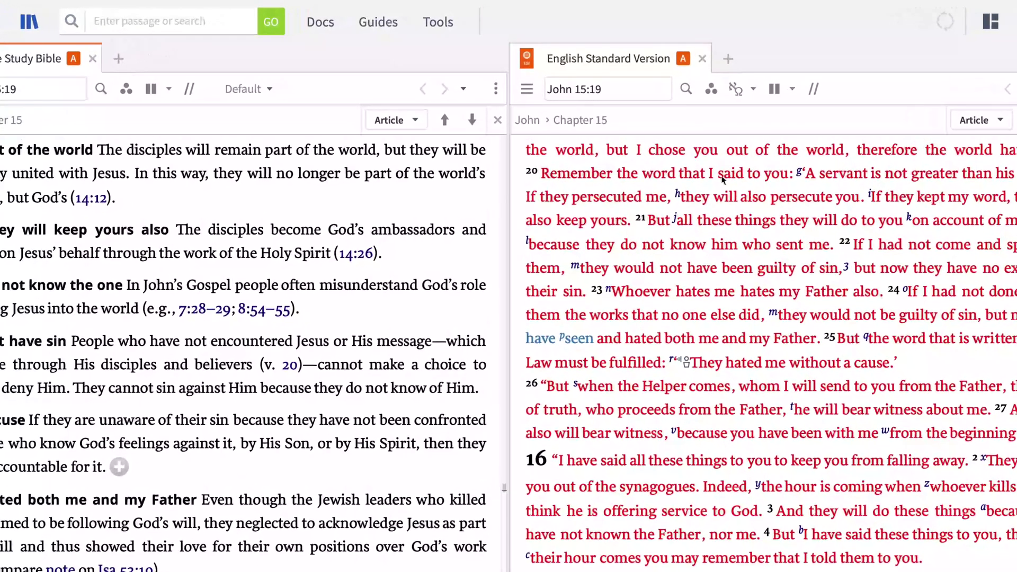
# Browse the Tools list's Interactive Media section and read the Biblical Event Navigator description
pyautogui.click(449, 27)
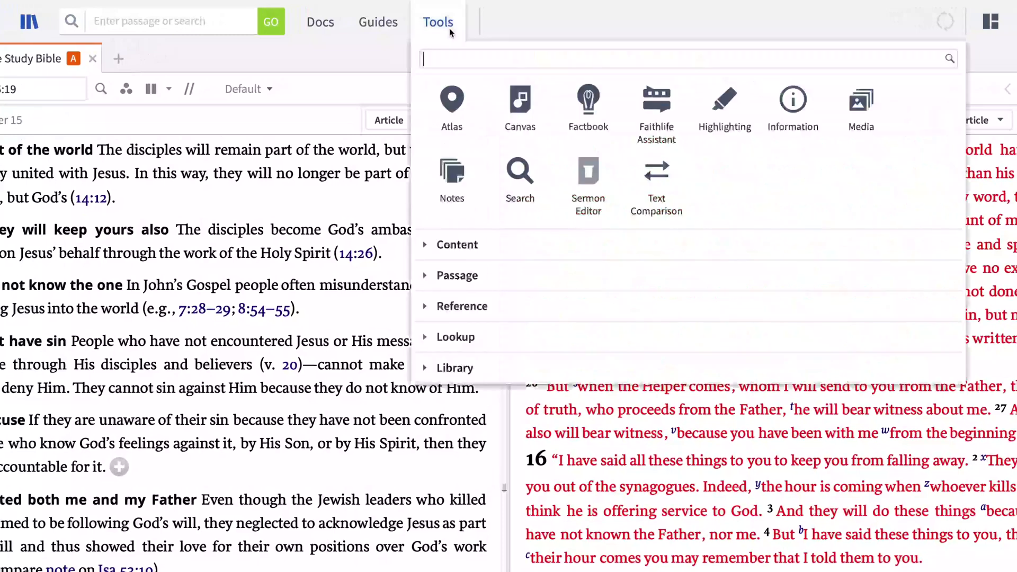
pyautogui.scroll(-5, 585, 263)
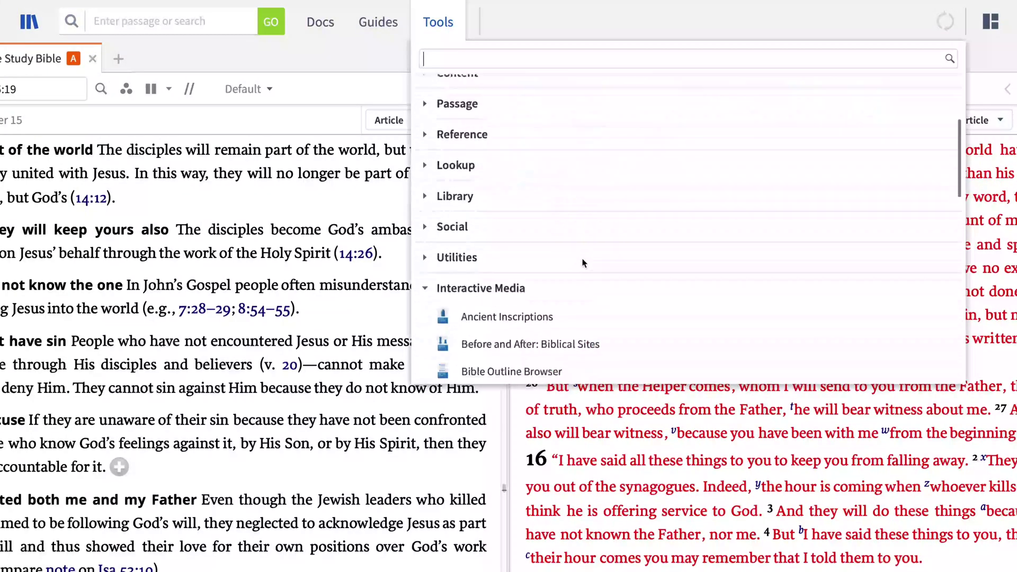
pyautogui.scroll(-2, 583, 263)
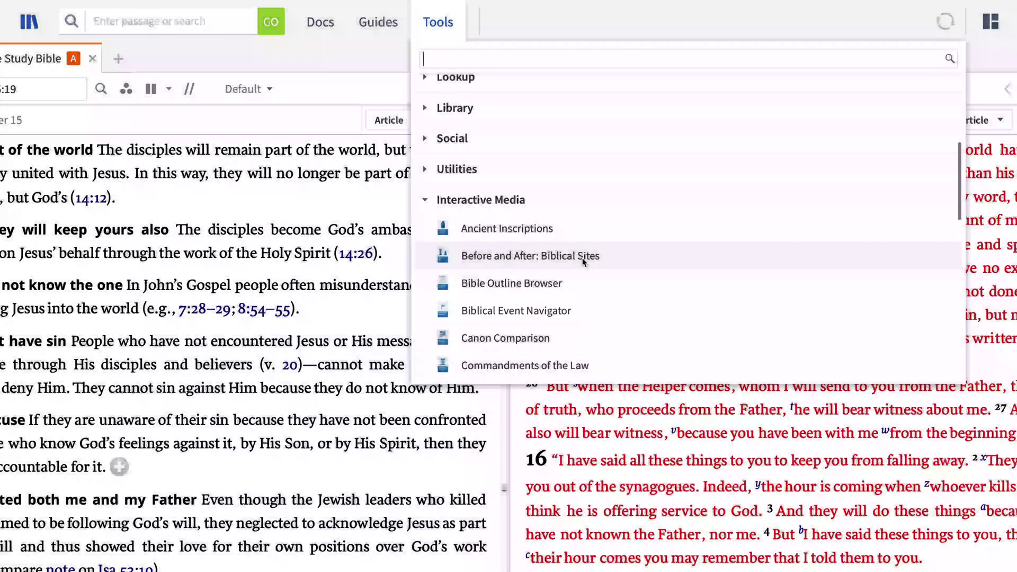
pyautogui.moveTo(583, 262)
pyautogui.scroll(-2, 583, 262)
pyautogui.scroll(-5, 583, 261)
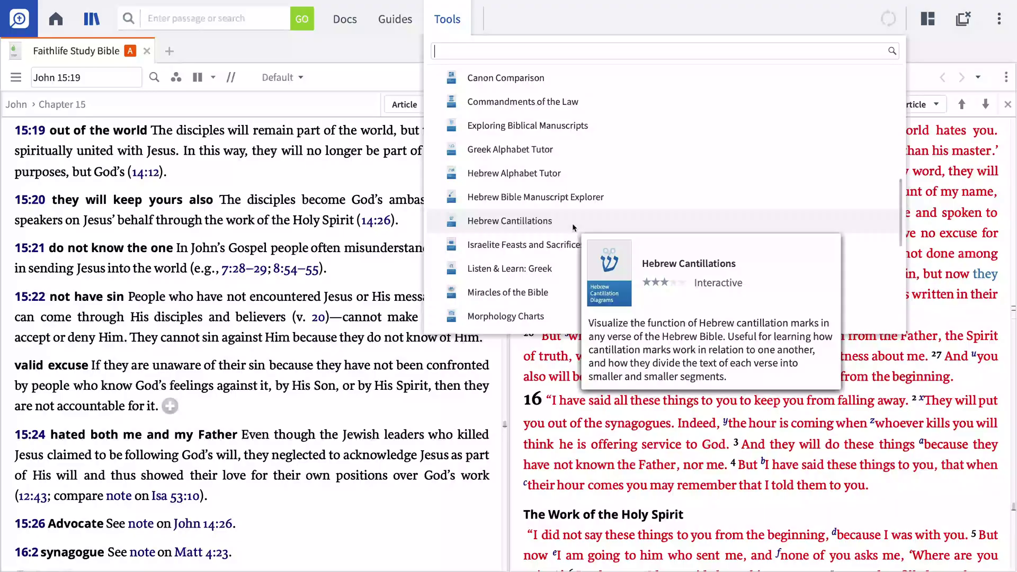
pyautogui.scroll(-5, 582, 261)
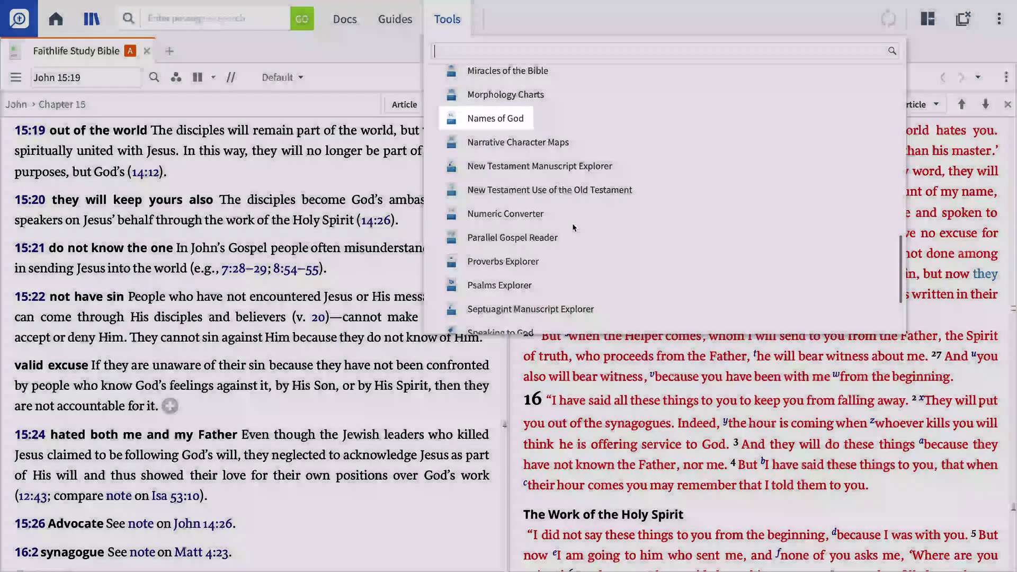
pyautogui.moveTo(573, 226)
pyautogui.scroll(-2, 573, 226)
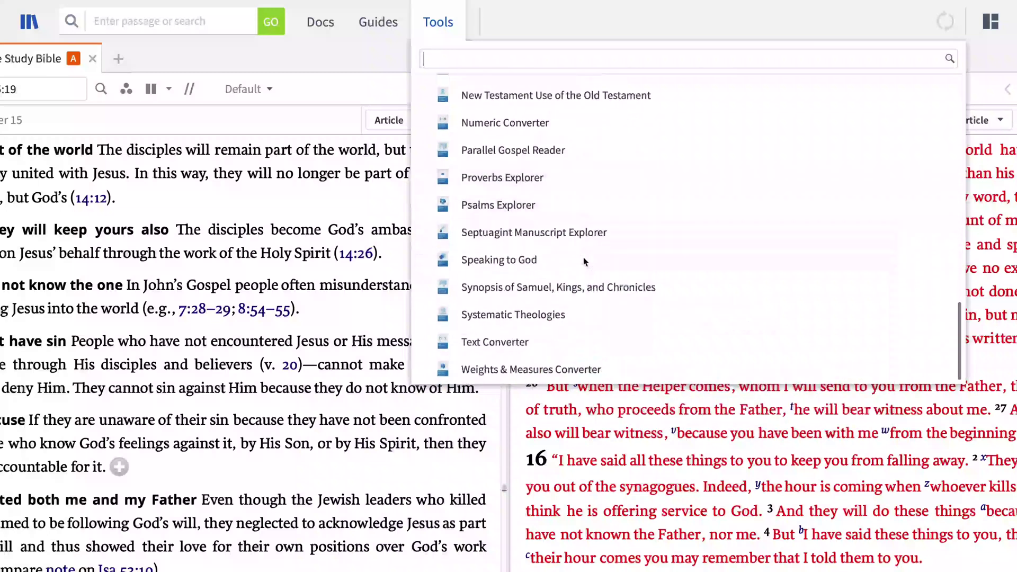
pyautogui.moveTo(583, 257)
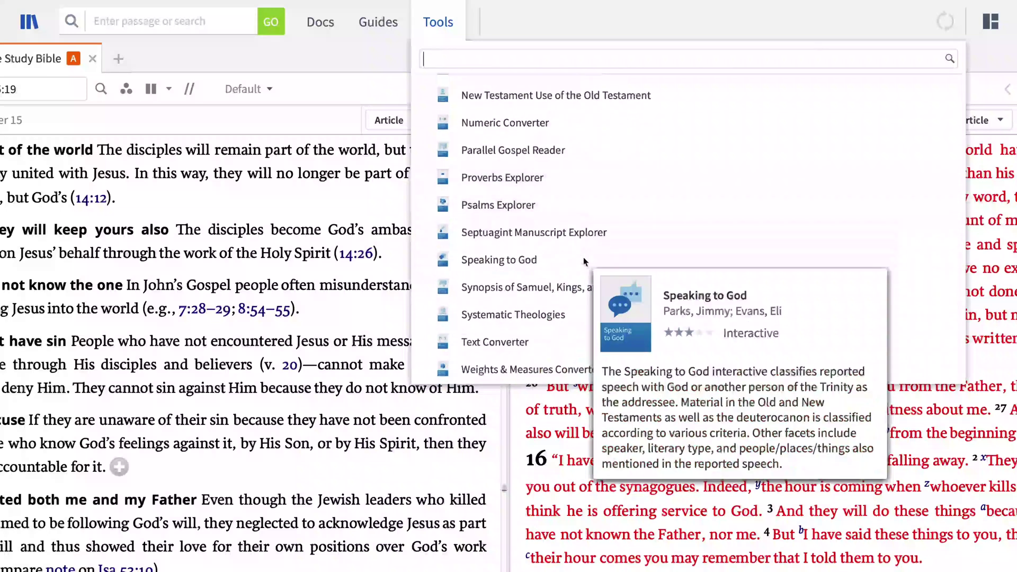
pyautogui.scroll(5, 583, 256)
pyautogui.scroll(3, 584, 256)
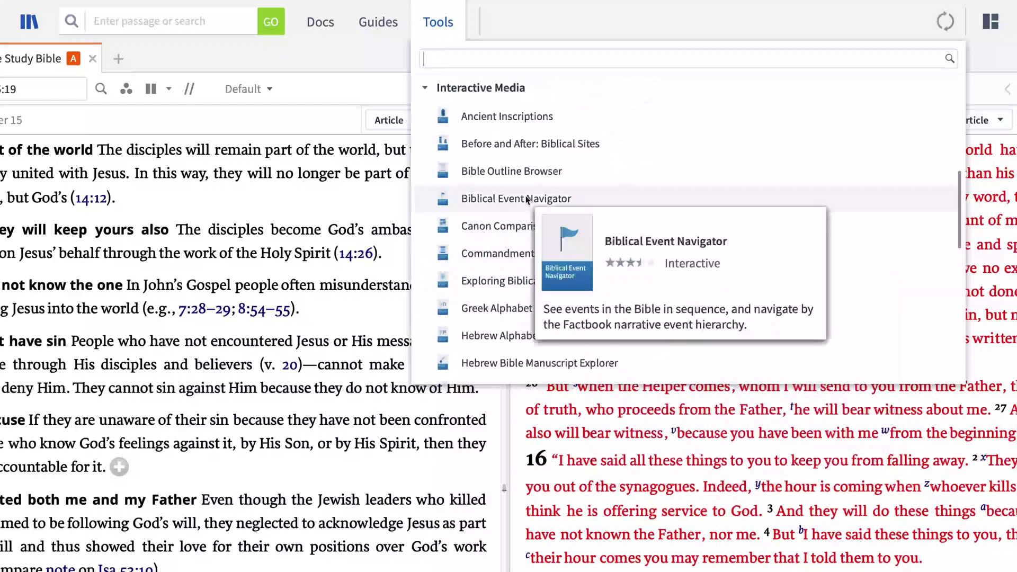
# Open the Biblical Event Navigator and expand Life of Jesus > Passion week > Jesus in Jerusalem > Jesus prays after the Last Supper
pyautogui.click(527, 199)
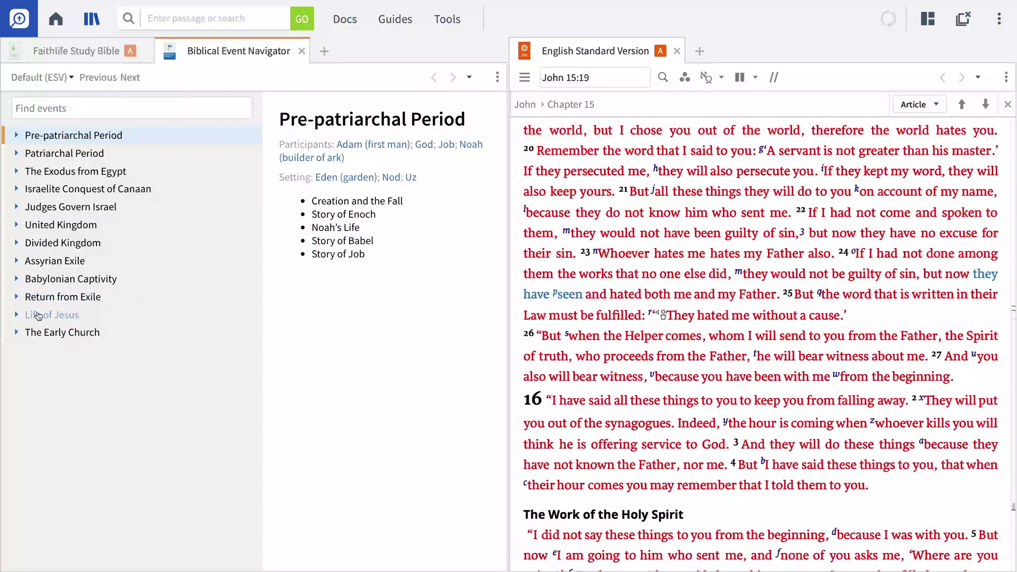
pyautogui.click(17, 316)
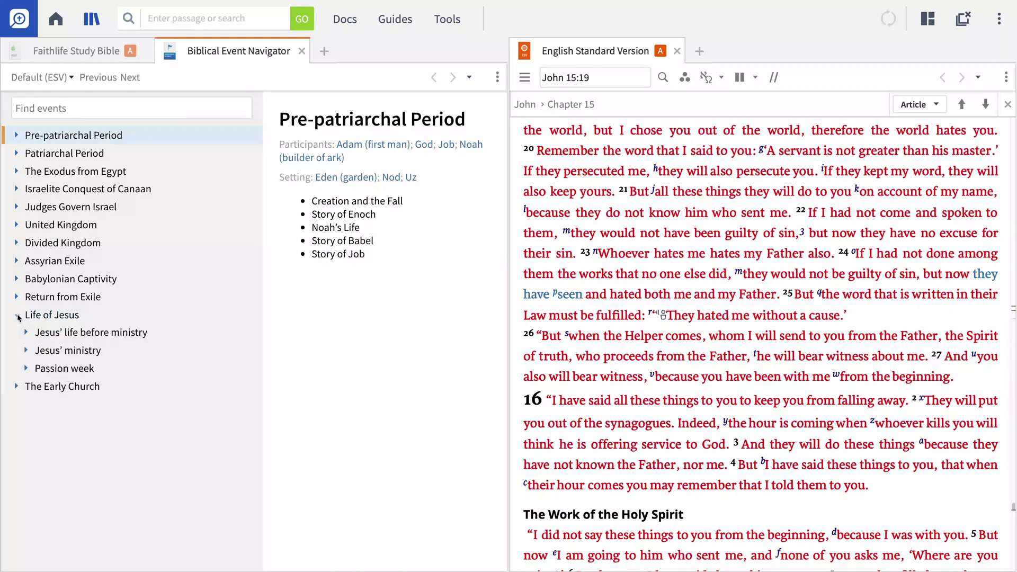
pyautogui.click(26, 370)
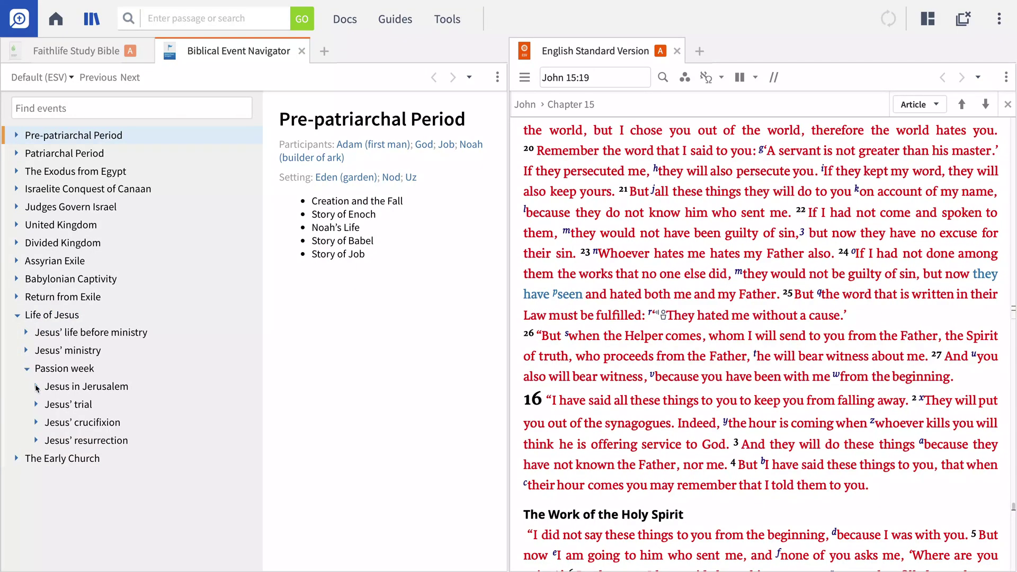
pyautogui.click(36, 387)
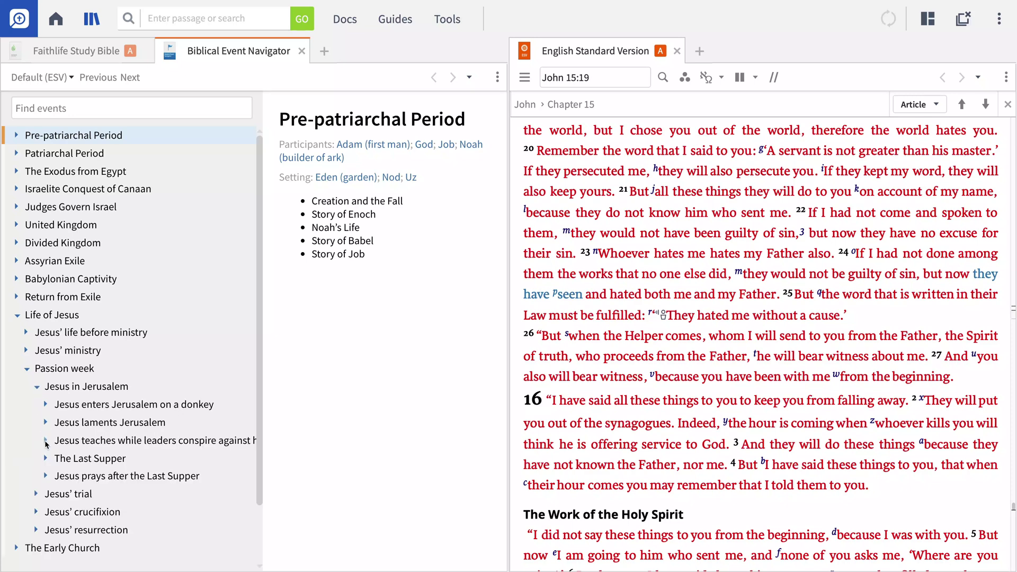
pyautogui.click(46, 476)
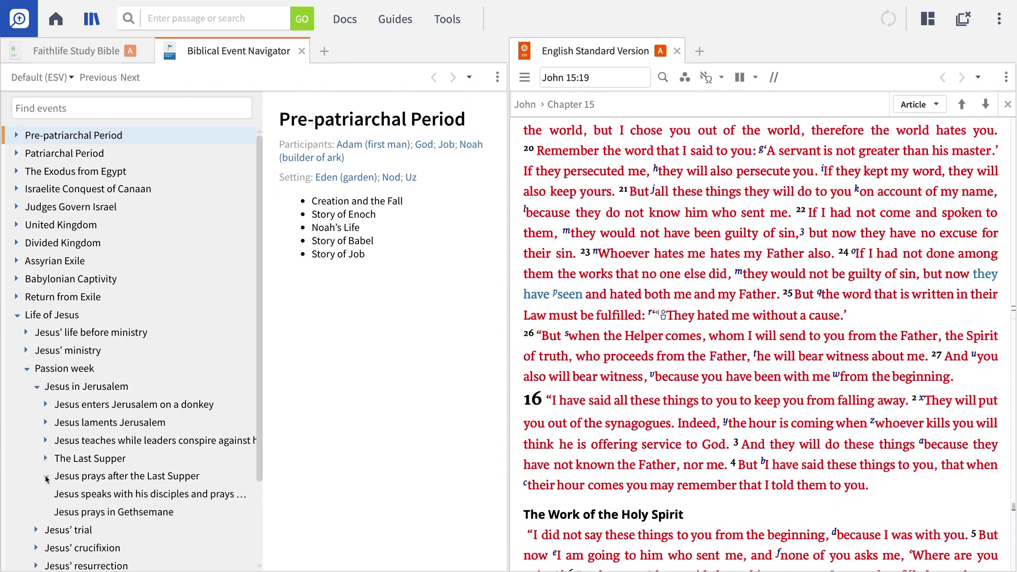
# Select the event 'Jesus speaks with his disciples and prays on the way to the Mount of Olives'
pyautogui.click(75, 498)
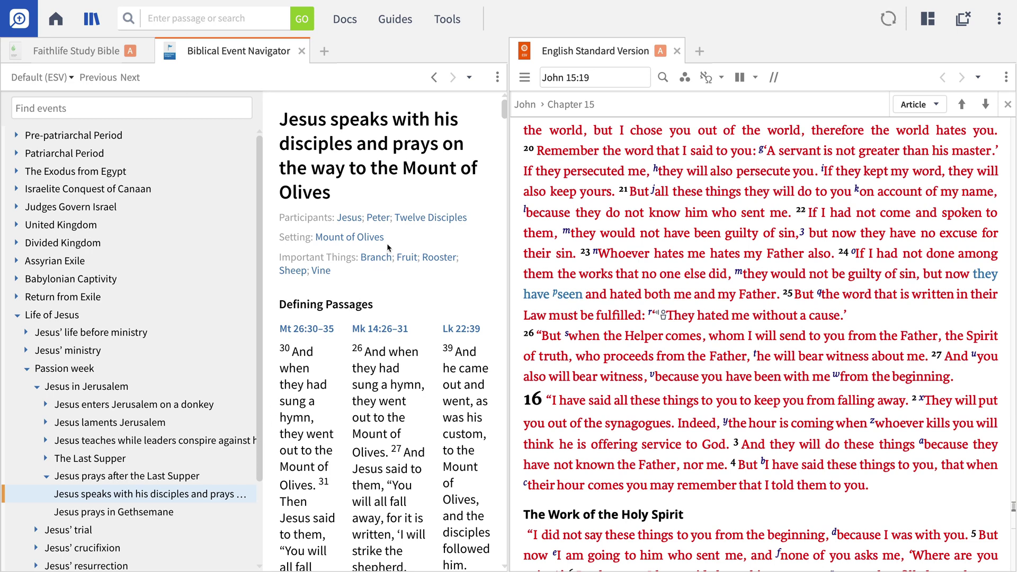
# Look up 'vineyard' in the Factbook and load the Vineyard geographical article
pyautogui.click(448, 20)
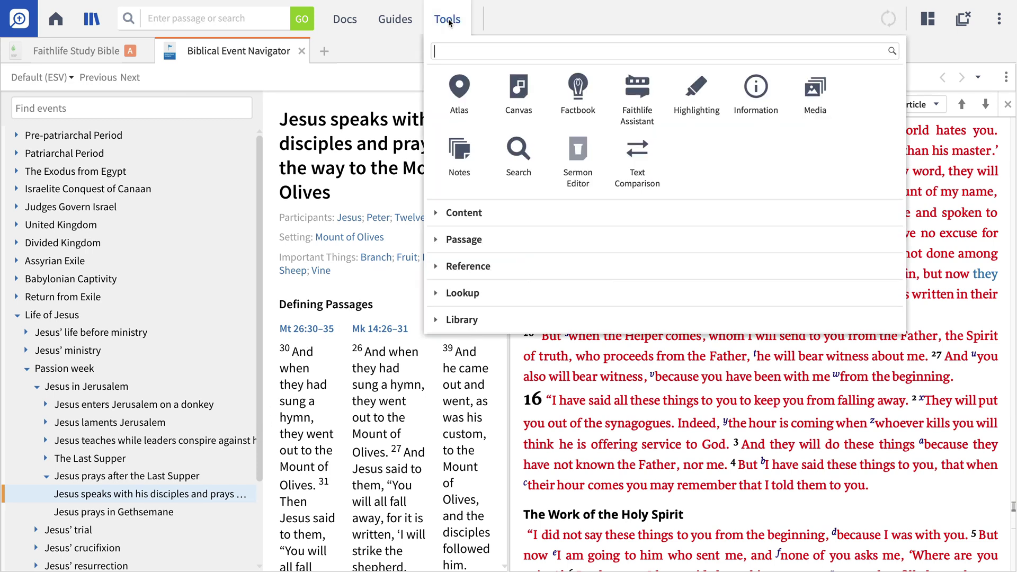
pyautogui.click(570, 84)
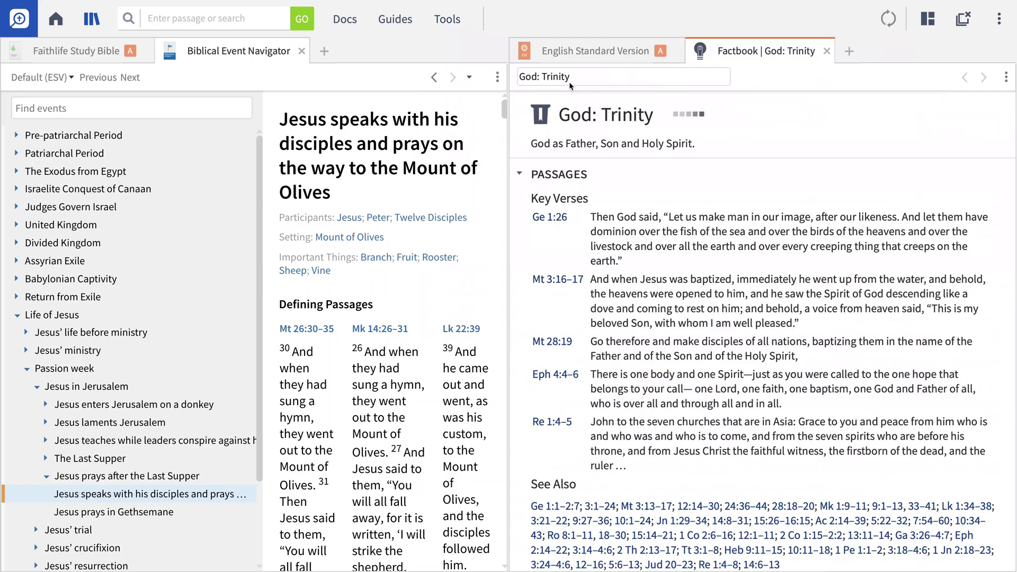
pyautogui.write('vineyard')
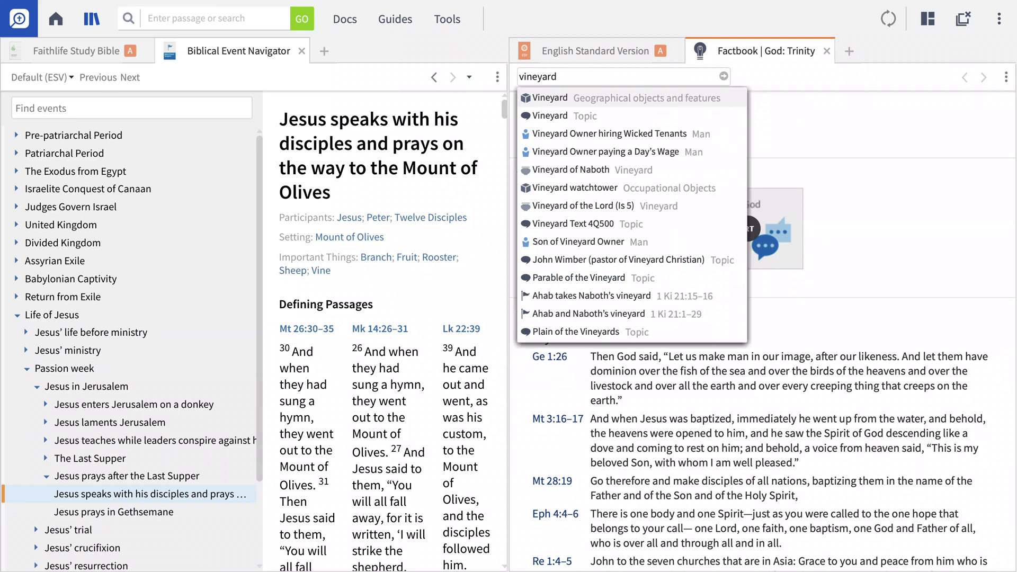
pyautogui.click(577, 97)
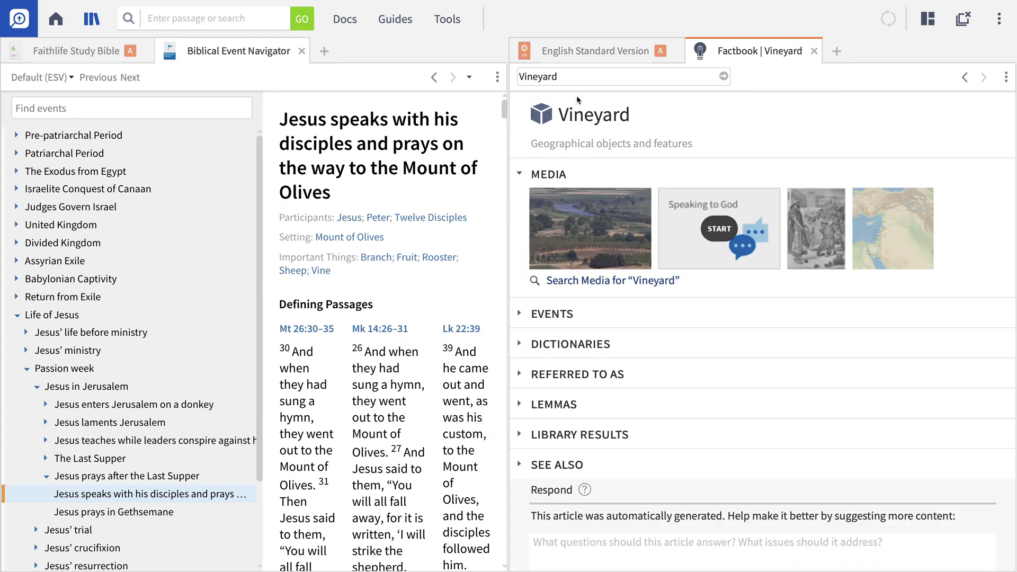
# Expand the Lexham Bible Dictionary results for Vineyard and open its 'Vines and Viticulture' article
pyautogui.click(521, 343)
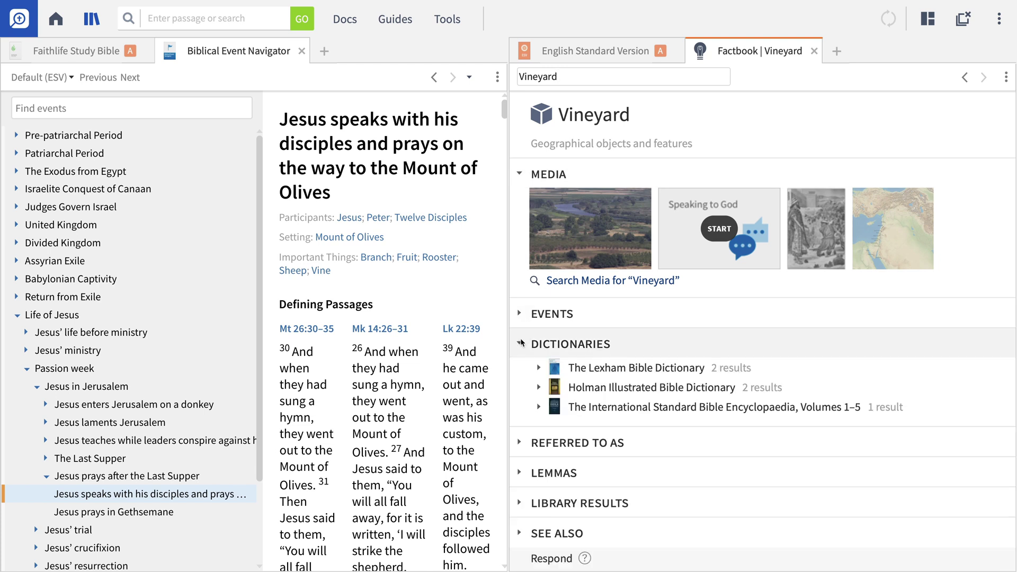
pyautogui.click(539, 368)
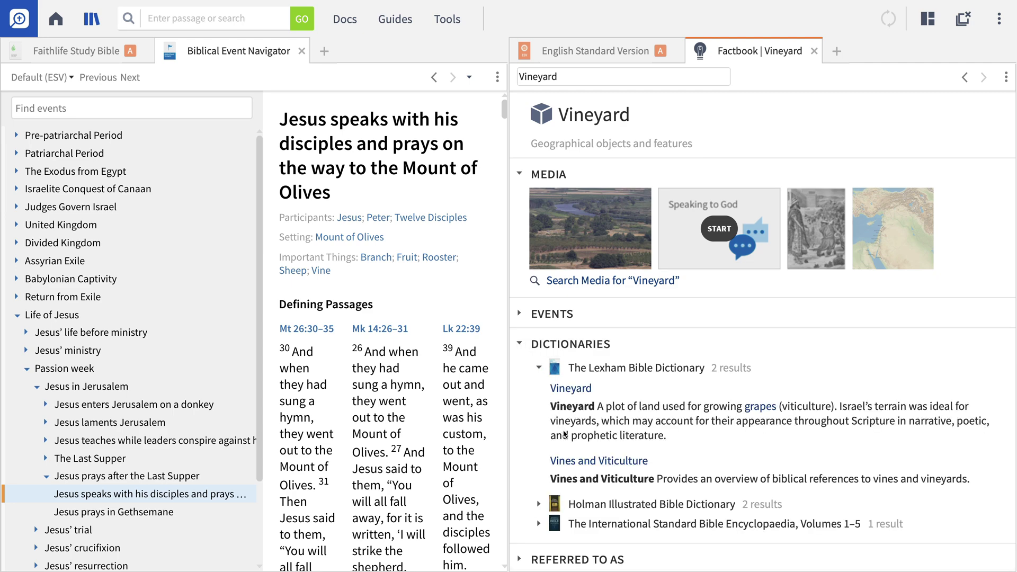
pyautogui.click(570, 461)
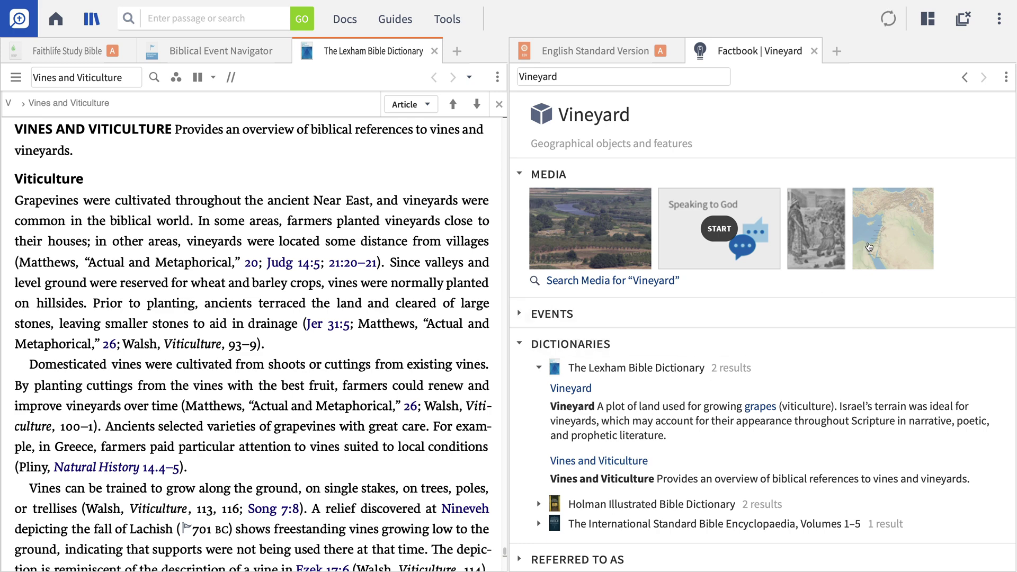
# Show the Biblical World — Life of Jesus map in the Atlas, centred on Bethlehem, with the Vineyard filter cleared
pyautogui.click(869, 241)
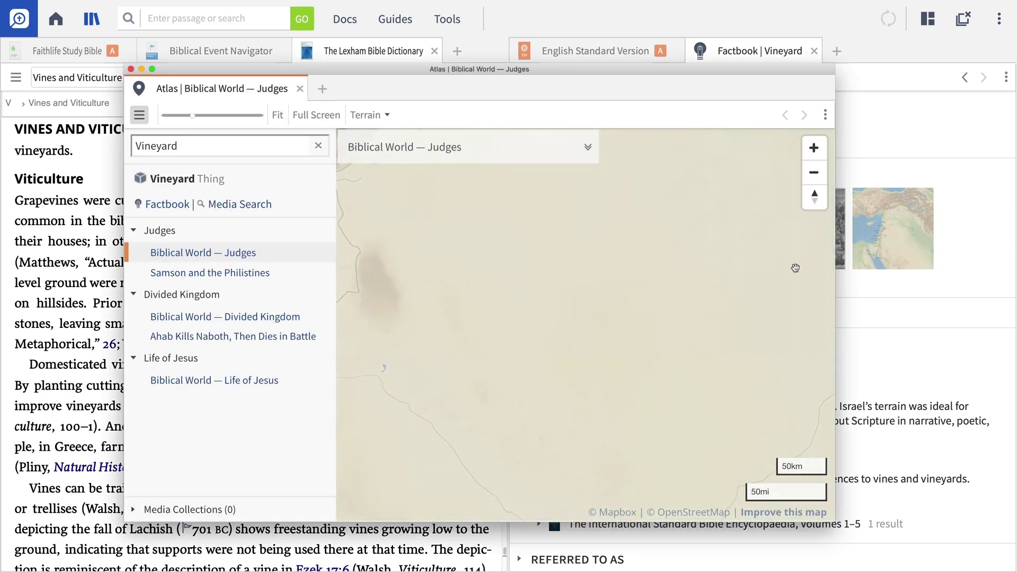
pyautogui.click(262, 383)
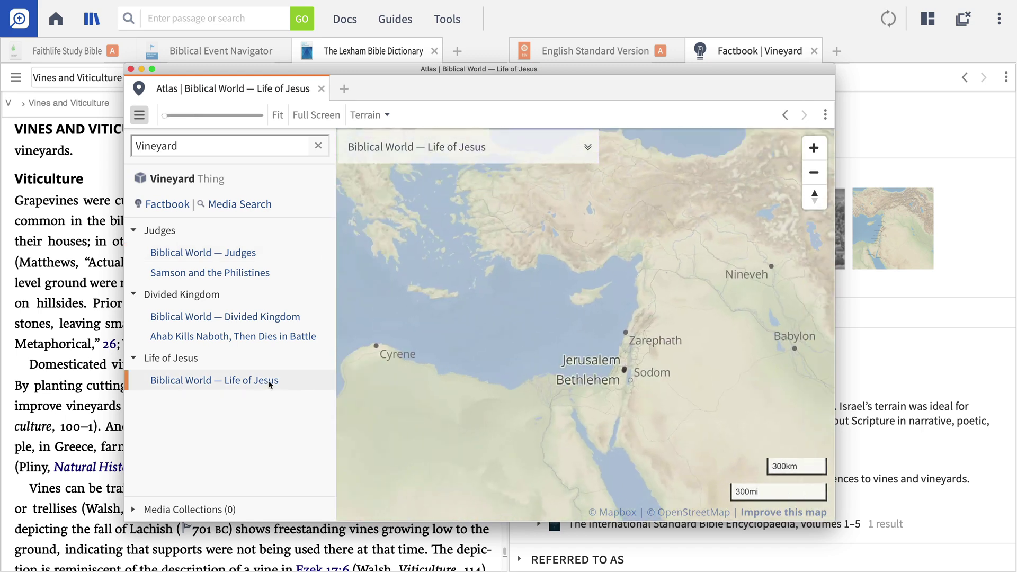
pyautogui.scroll(1, 613, 366)
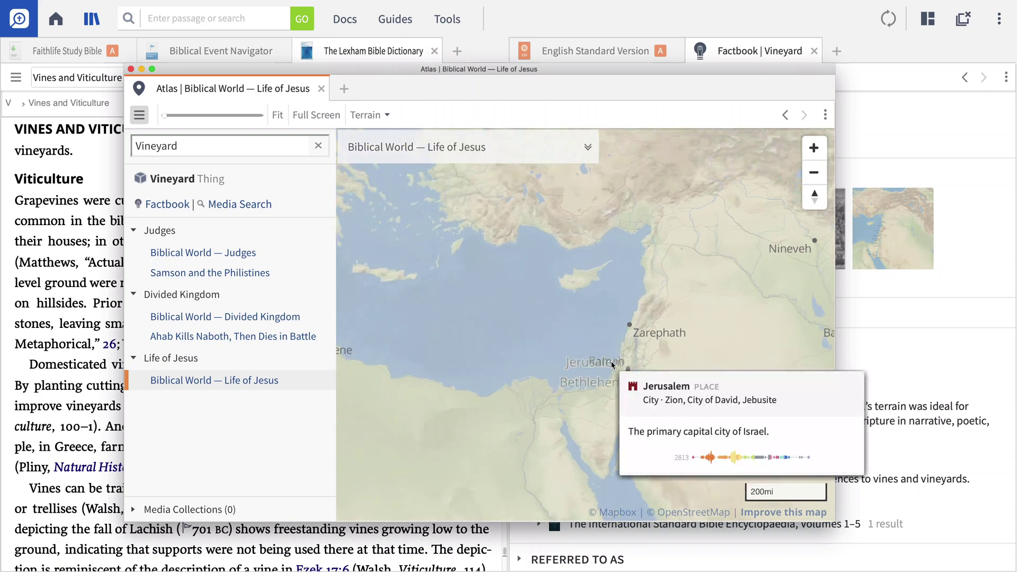
pyautogui.scroll(3, 613, 366)
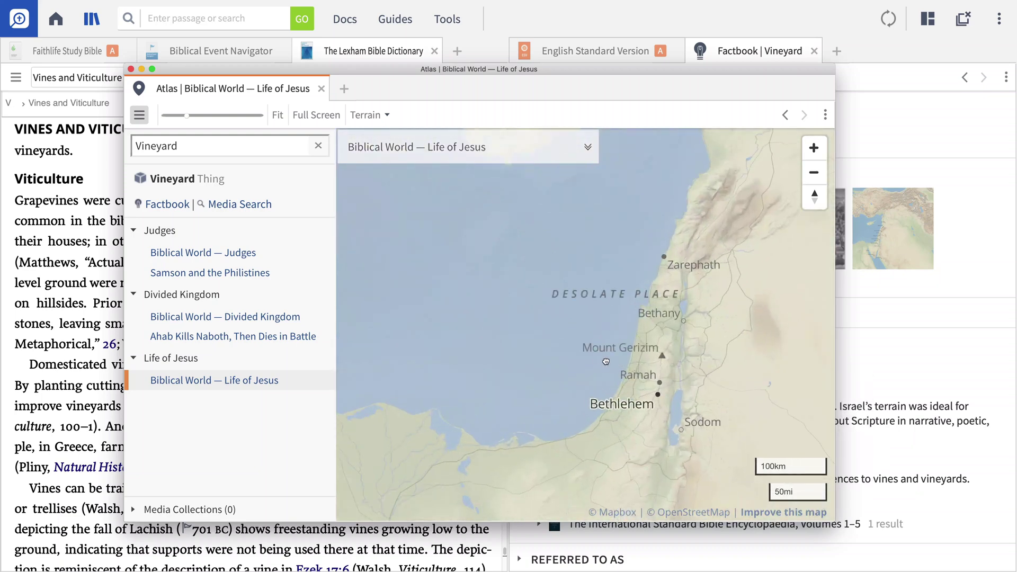
pyautogui.moveTo(603, 361); pyautogui.dragTo(477, 339)
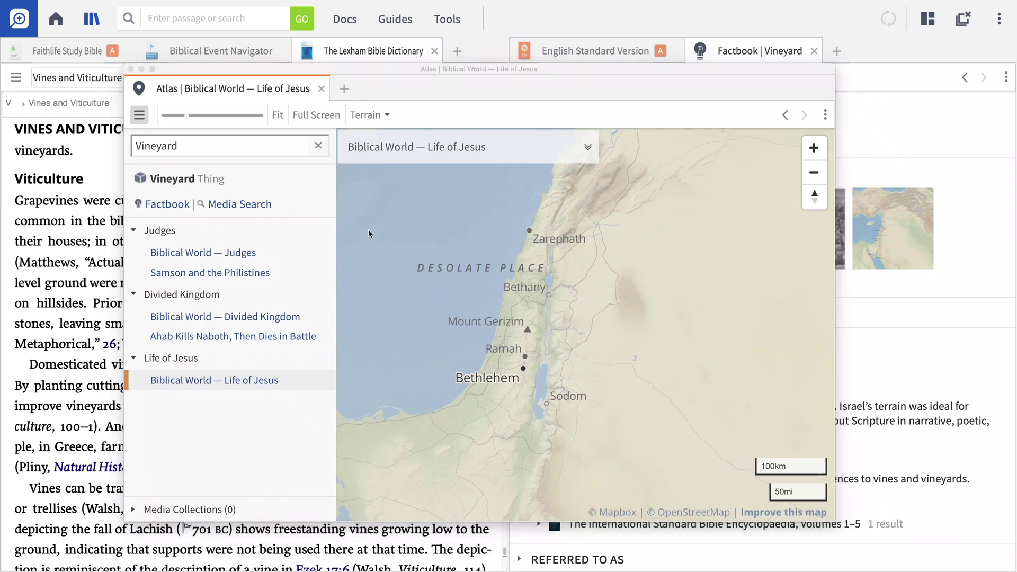
pyautogui.click(320, 147)
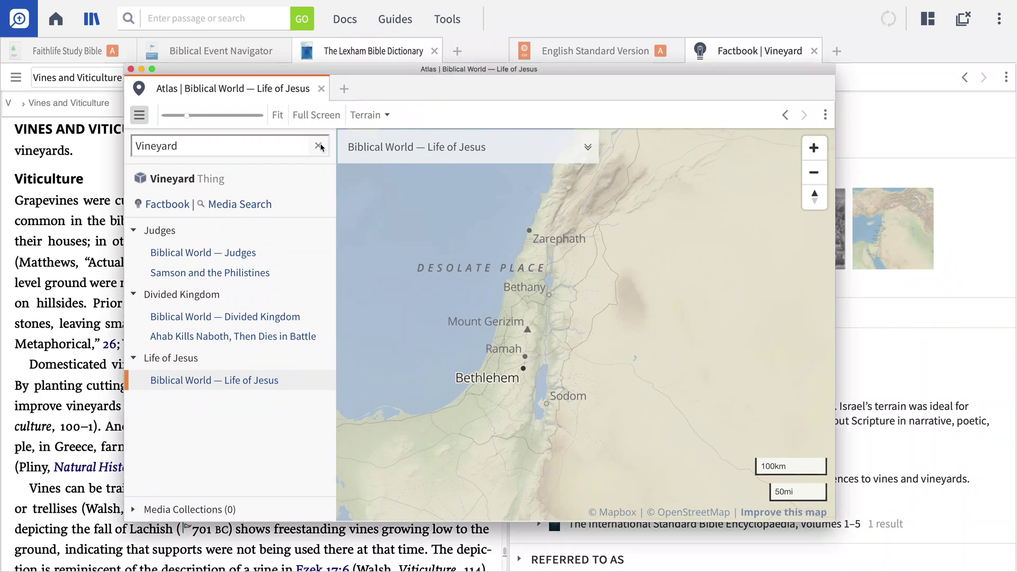
pyautogui.click(320, 147)
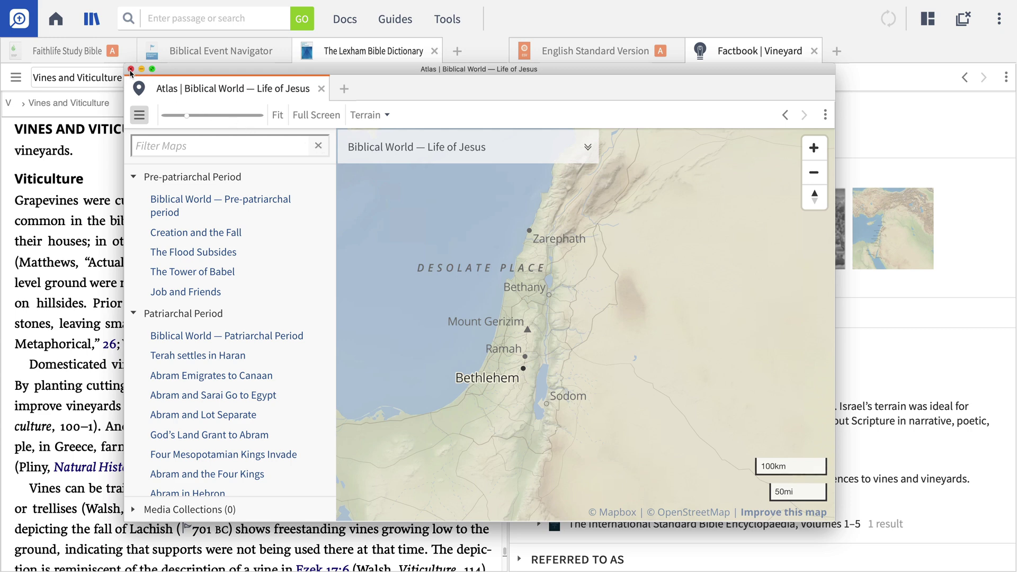
# Close the Atlas and expand the LEMMAS section of the Vineyard Factbook entry
pyautogui.click(130, 70)
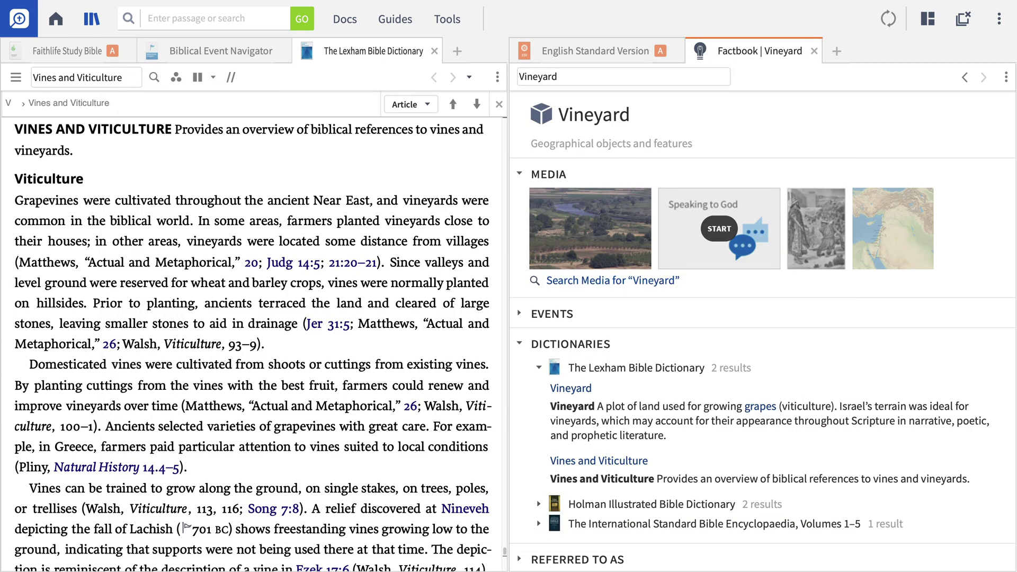
pyautogui.scroll(-5, 763, 328)
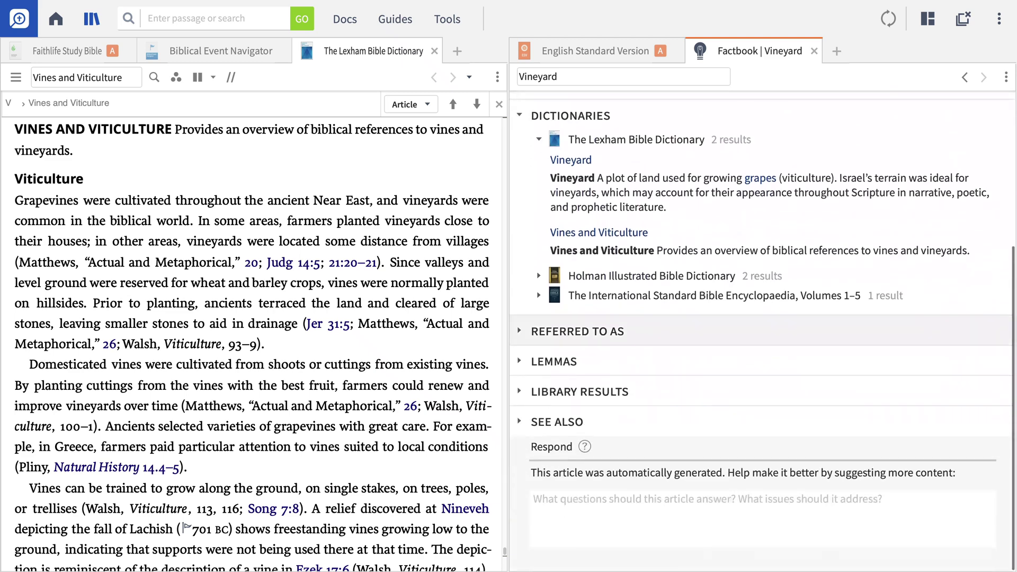
pyautogui.click(554, 362)
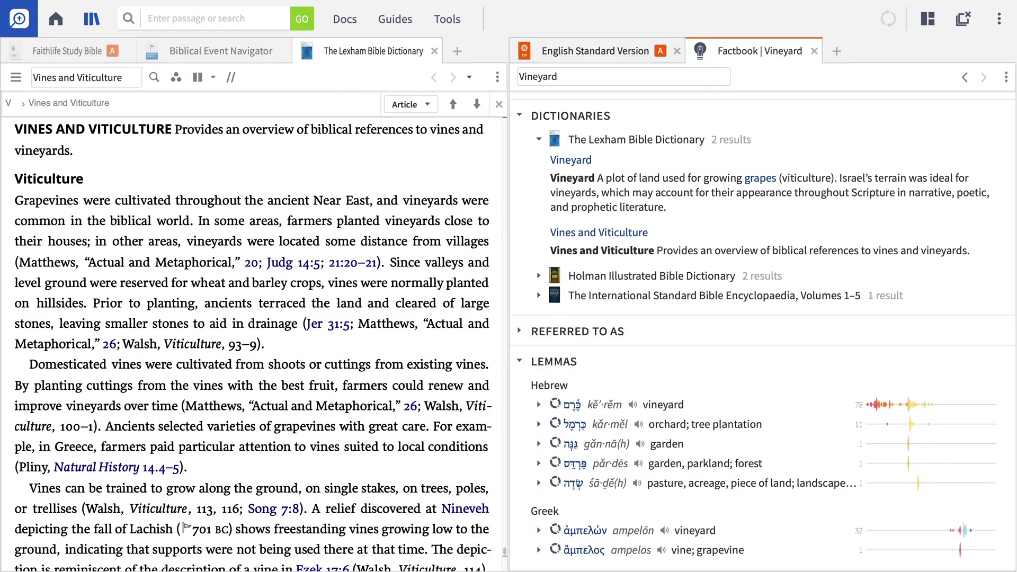
# Switch to the ESV at John 18 and view, then dismiss, the word details for Caiaphas
pyautogui.click(595, 51)
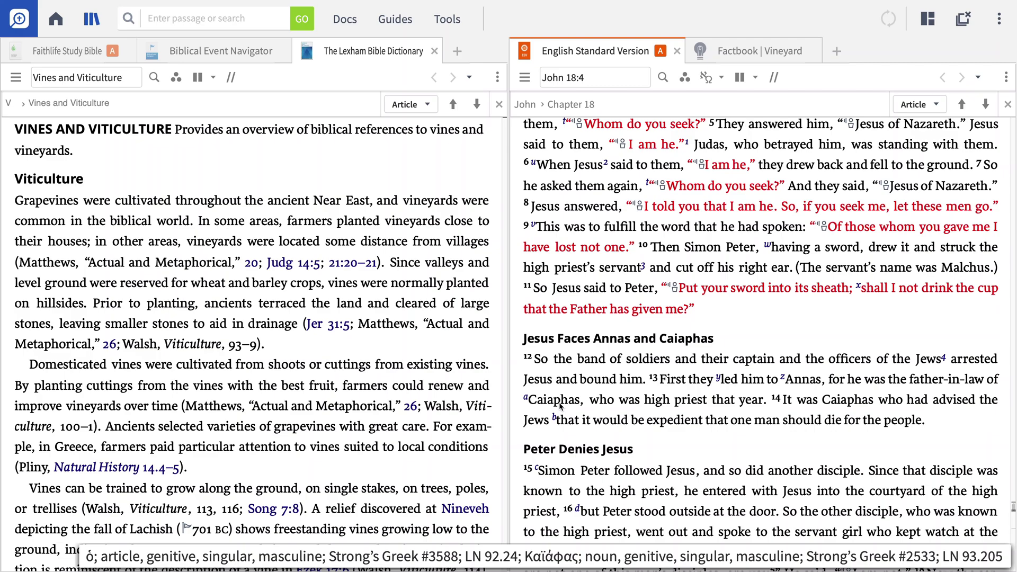
pyautogui.rightClick(560, 406)
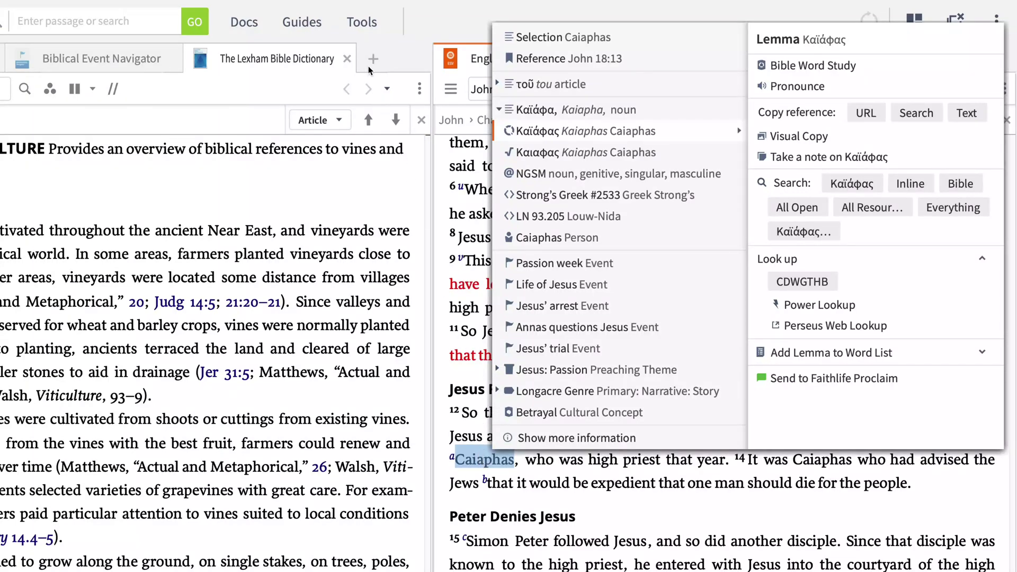
pyautogui.click(363, 26)
# Search the tools for 'time' and open the Timeline of Bible and world history
pyautogui.click(363, 24)
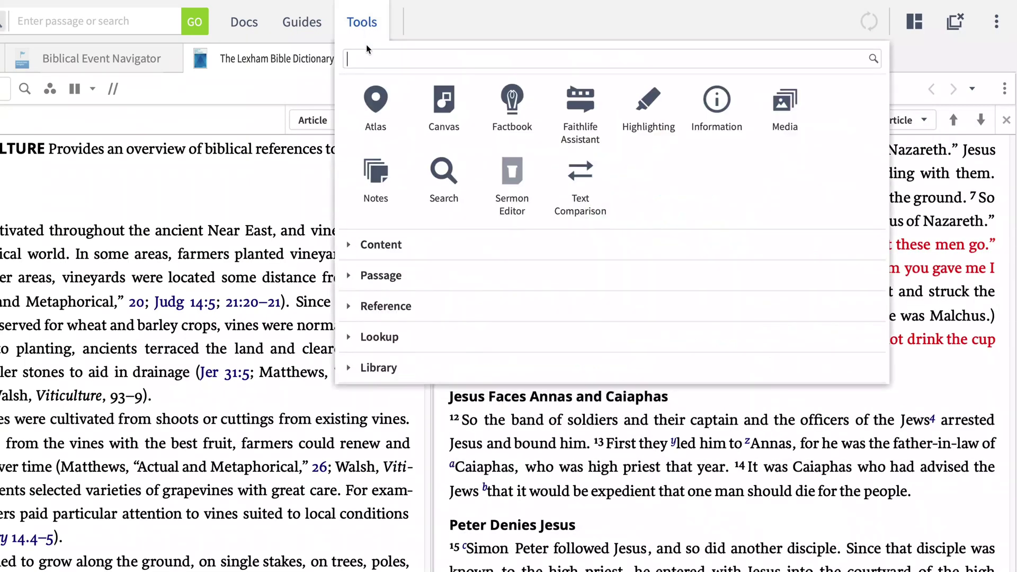
pyautogui.write('time')
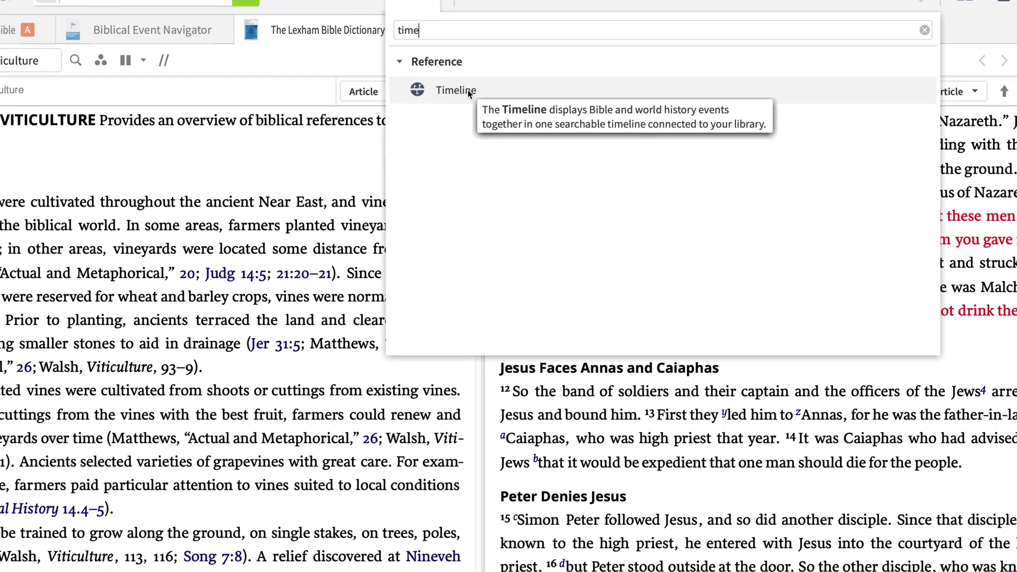
pyautogui.click(415, 118)
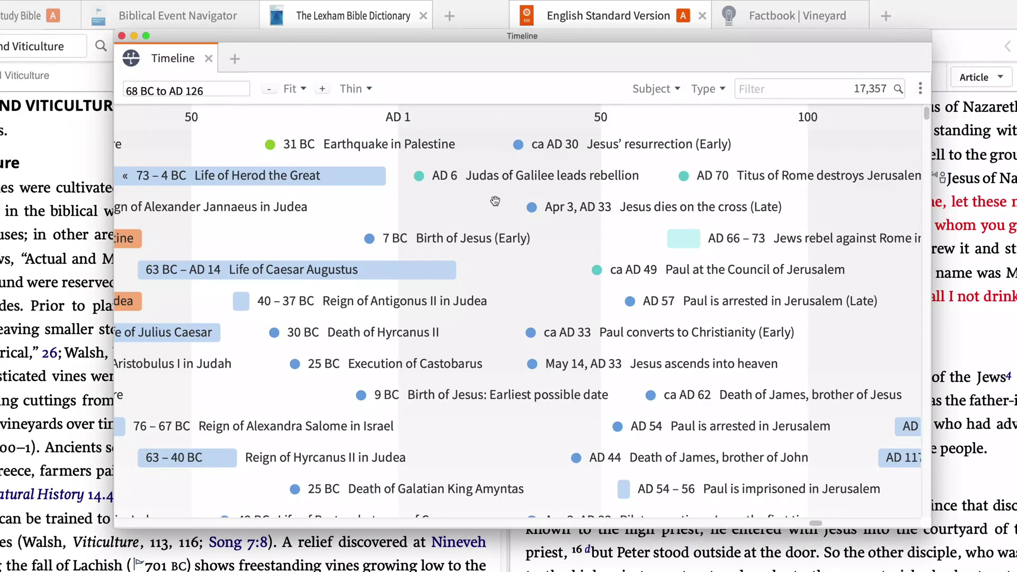
# Scroll down and back up through the Timeline events
pyautogui.scroll(-10, 496, 201)
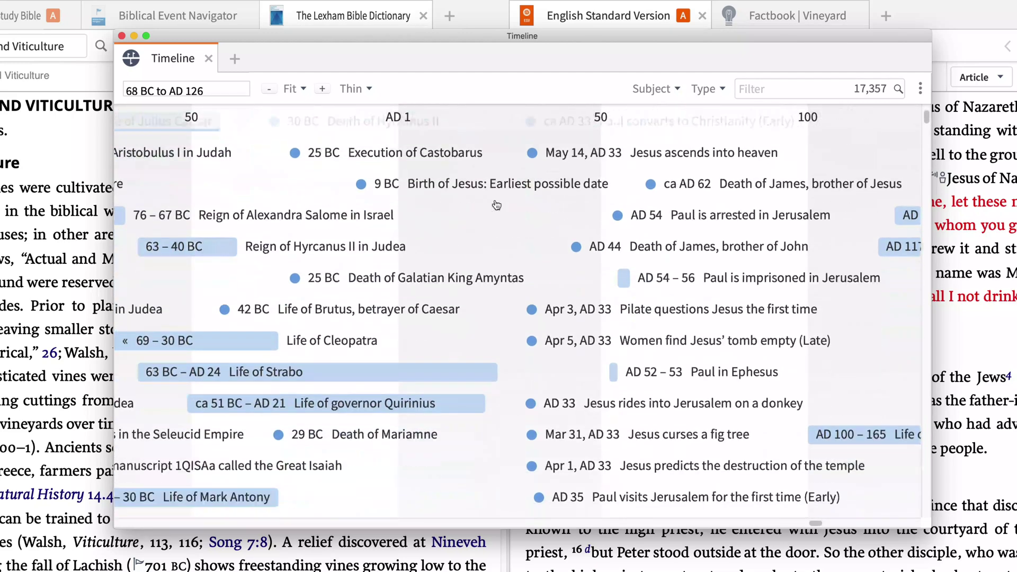
pyautogui.scroll(10, 497, 206)
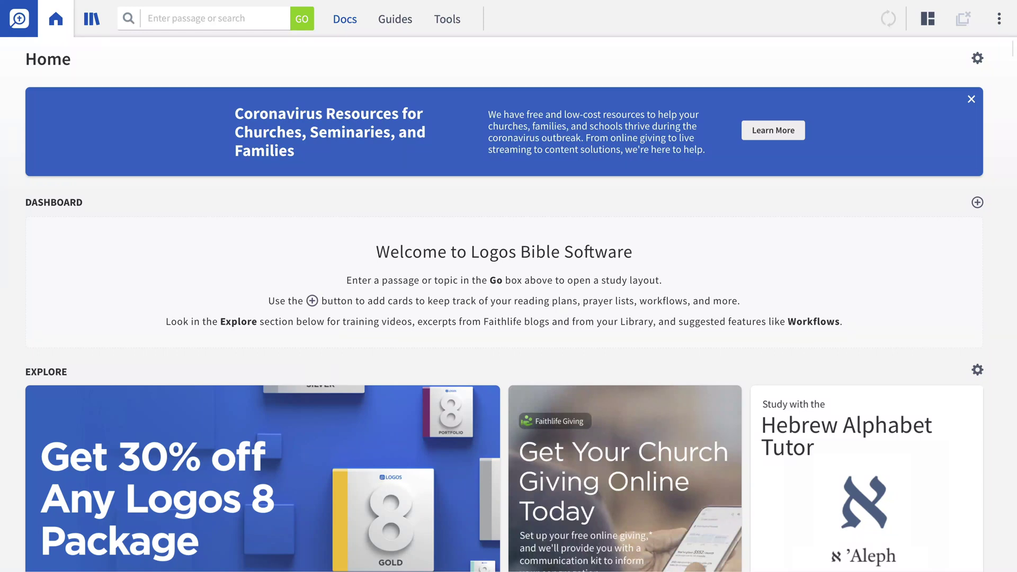
# Create and start a reading plan from the predefined '7 Days on Fasting' plan, then close its window
pyautogui.click(351, 23)
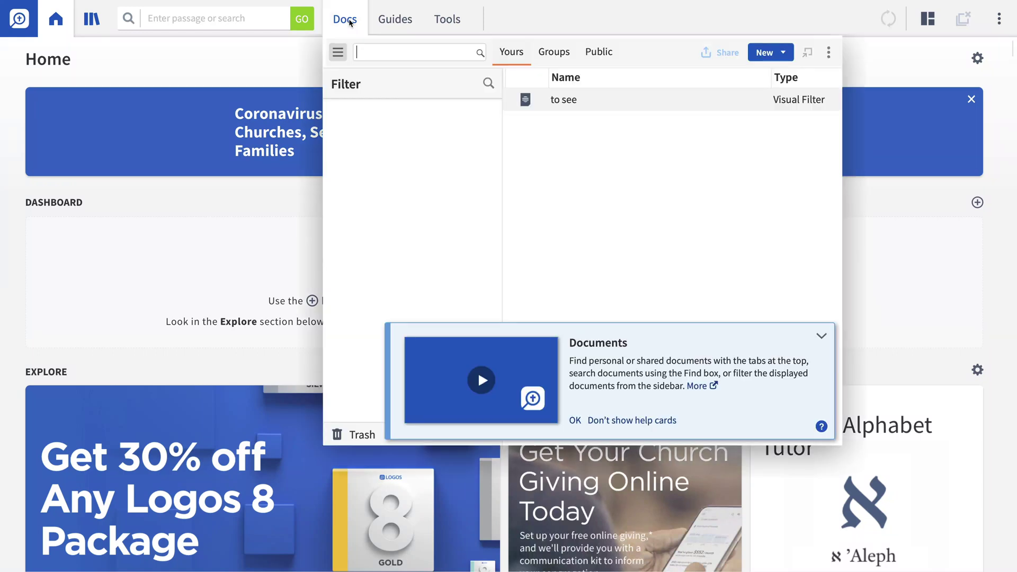
pyautogui.click(768, 53)
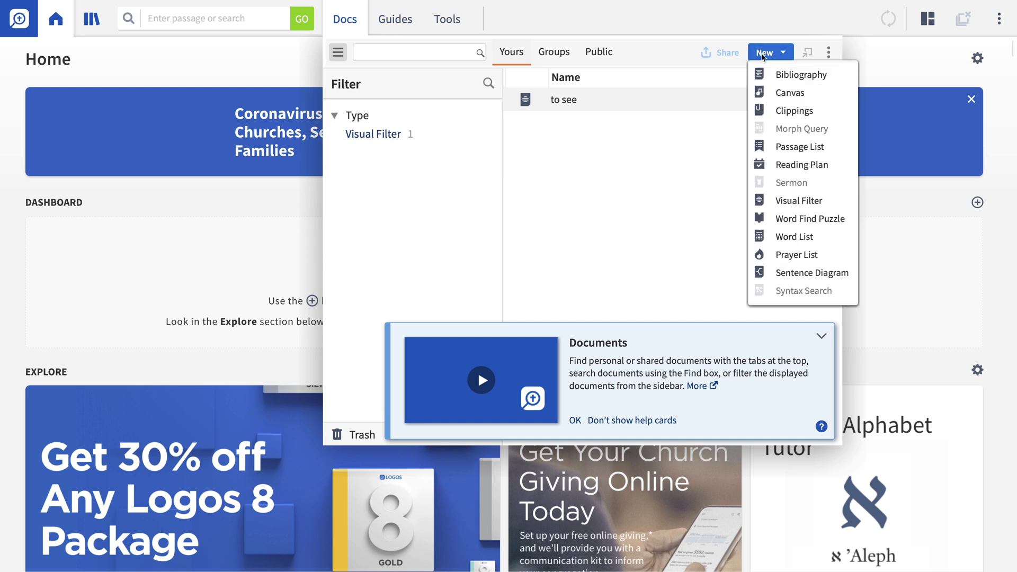
pyautogui.click(787, 164)
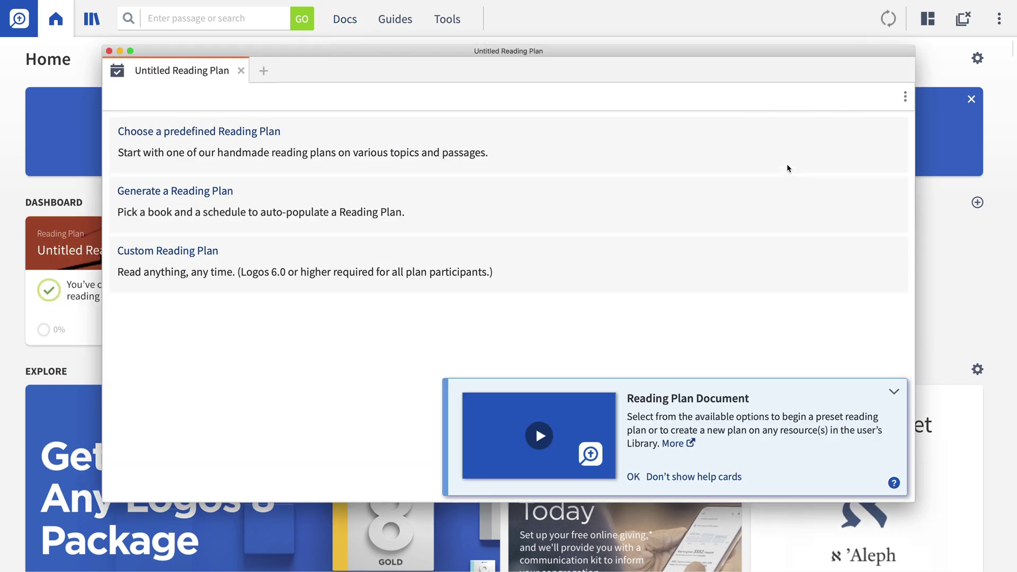
pyautogui.click(240, 130)
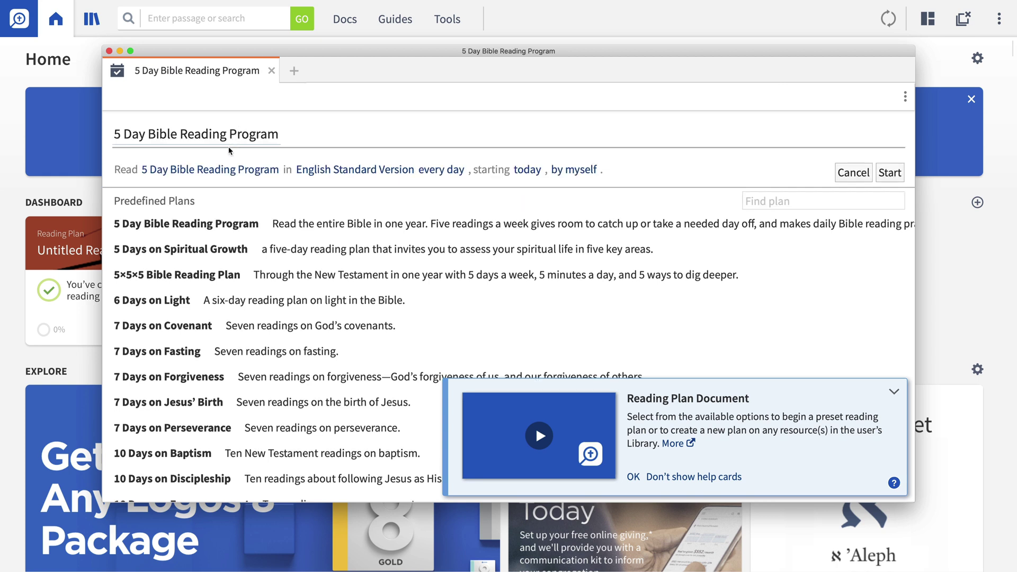
pyautogui.click(169, 352)
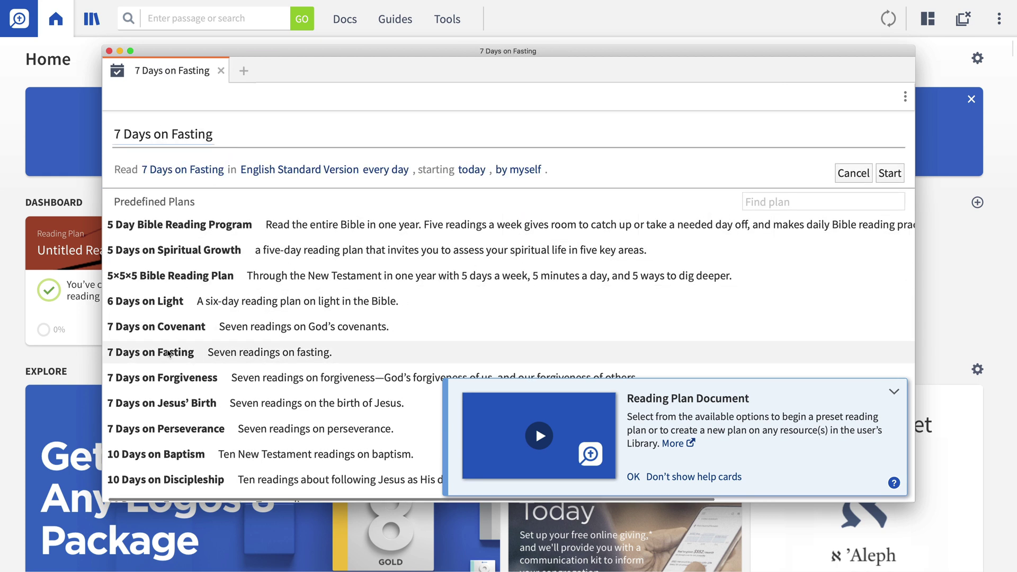
pyautogui.click(894, 176)
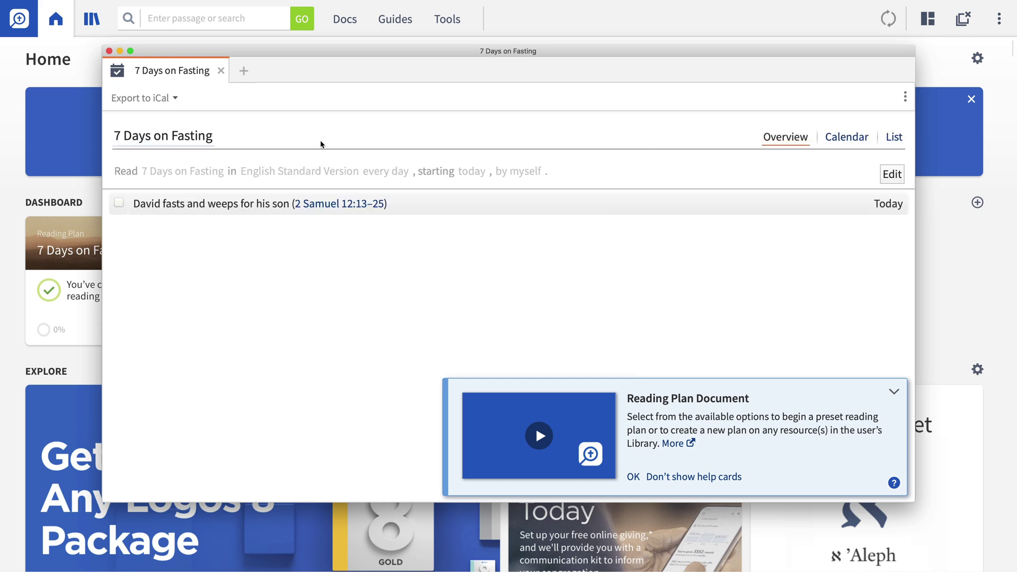
pyautogui.click(110, 52)
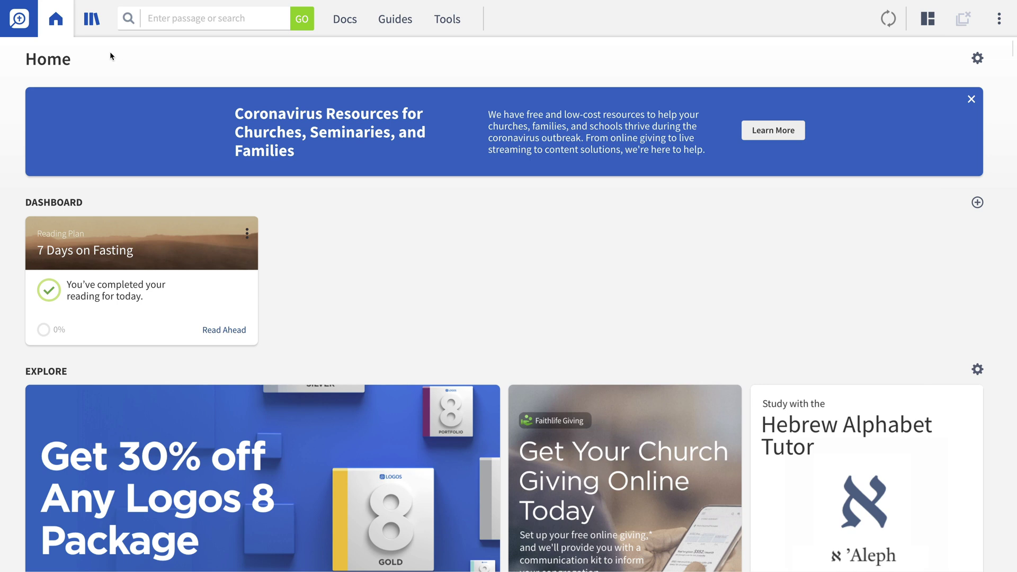
# Open the 7 Days on Fasting plan card to show 2 Samuel 12:13–25 in the ESV
pyautogui.click(81, 235)
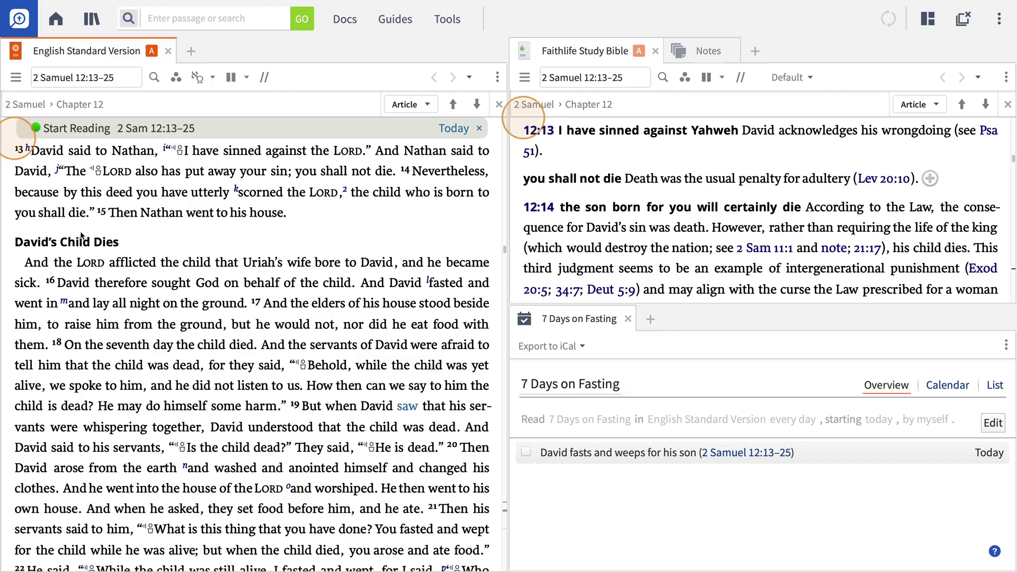